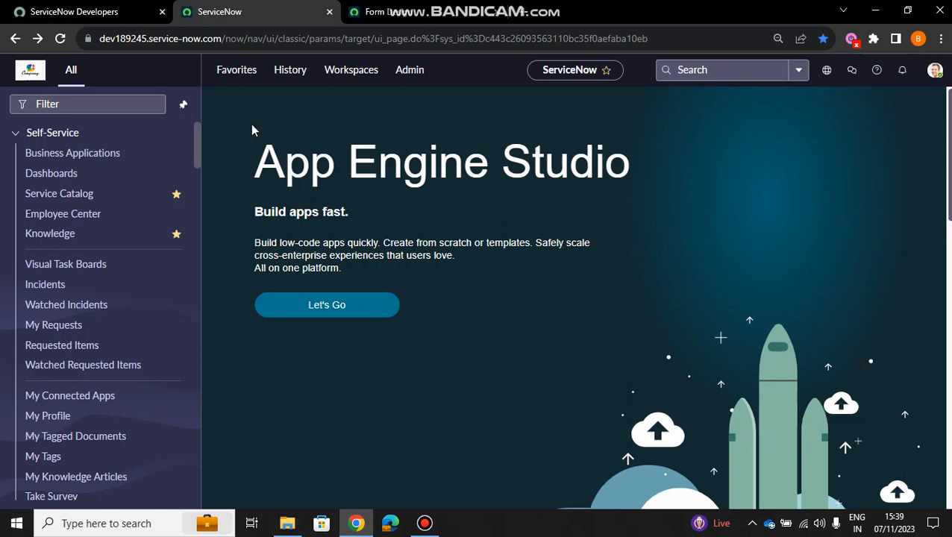
- Filter the navigator for "tables" and open the Tables list under System Definition
{"action": "left_click", "coordinate": [77, 105]}
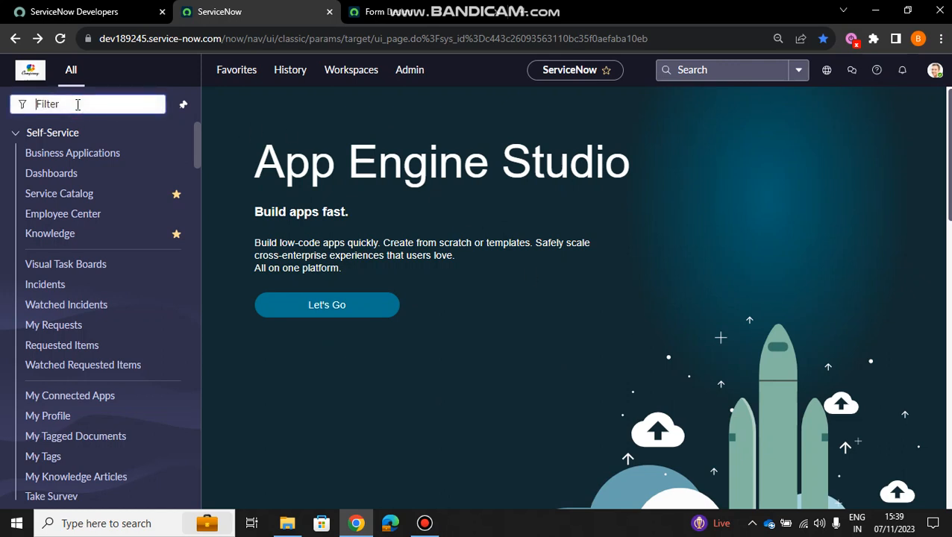
{"action": "type", "text": "tables"}
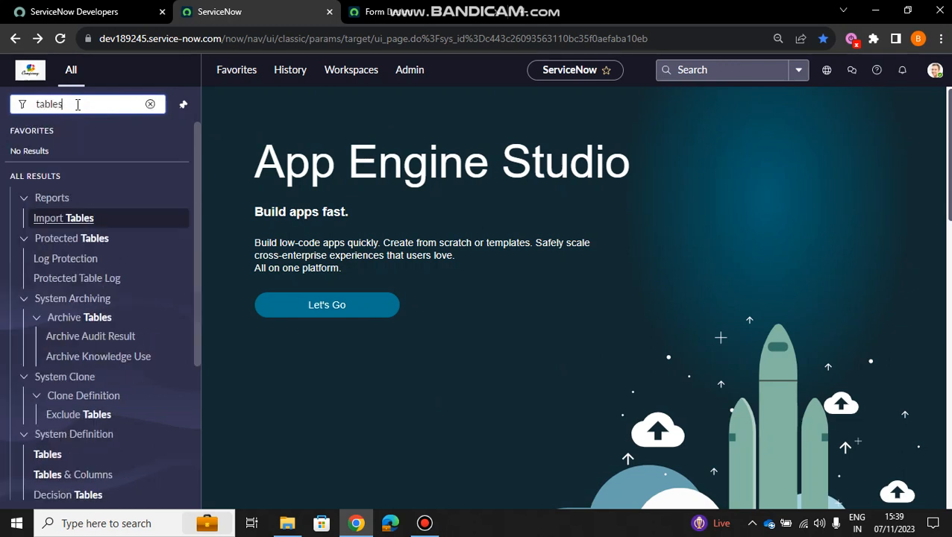
{"action": "key", "text": "Return"}
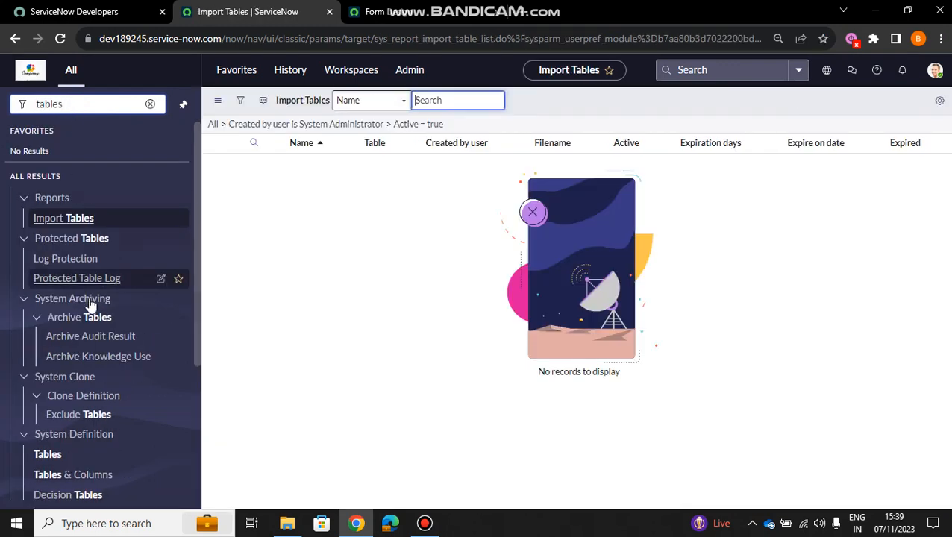
{"action": "left_click", "coordinate": [48, 455]}
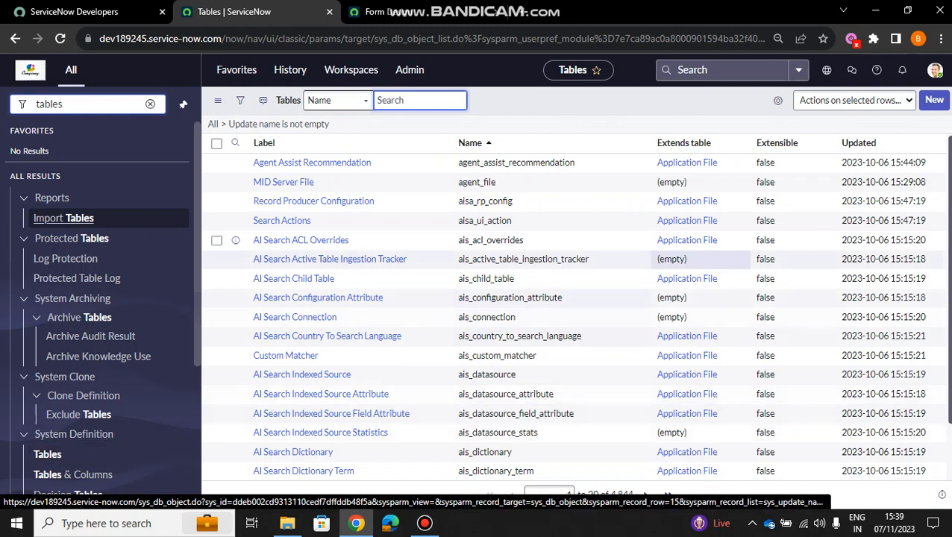
{"action": "scroll", "coordinate": [946, 221], "scroll_direction": "down", "scroll_amount": 2}
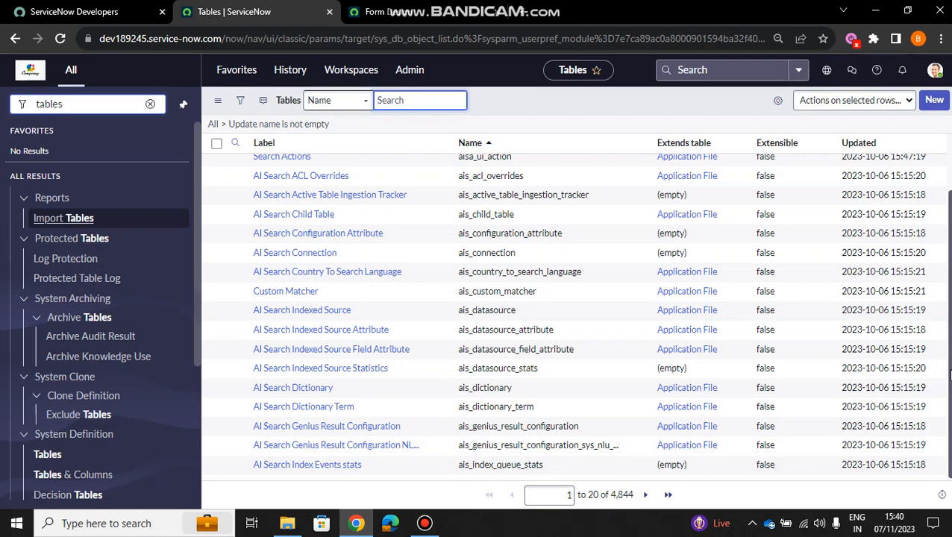
{"action": "scroll", "coordinate": [949, 377], "scroll_direction": "up", "scroll_amount": 2}
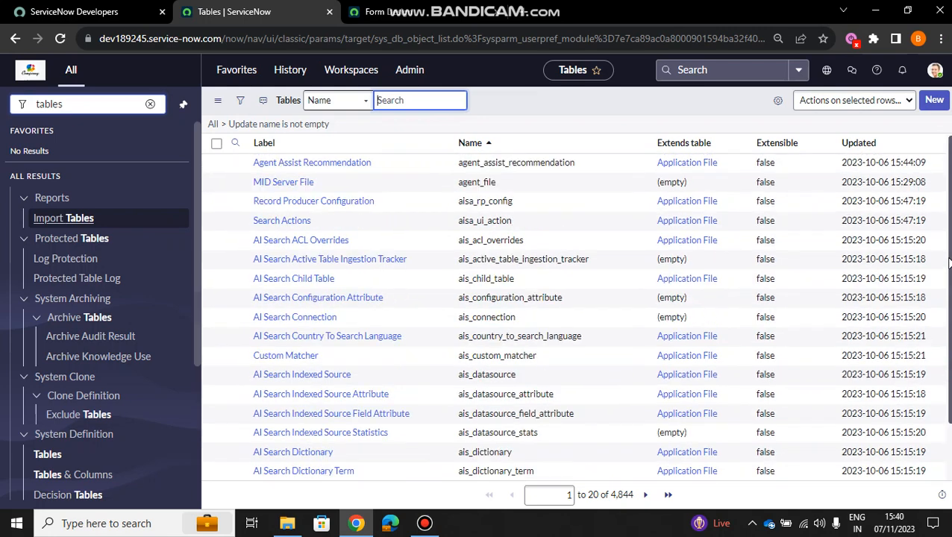
- Start a new table record and give it the label ABC
{"action": "left_click", "coordinate": [577, 105]}
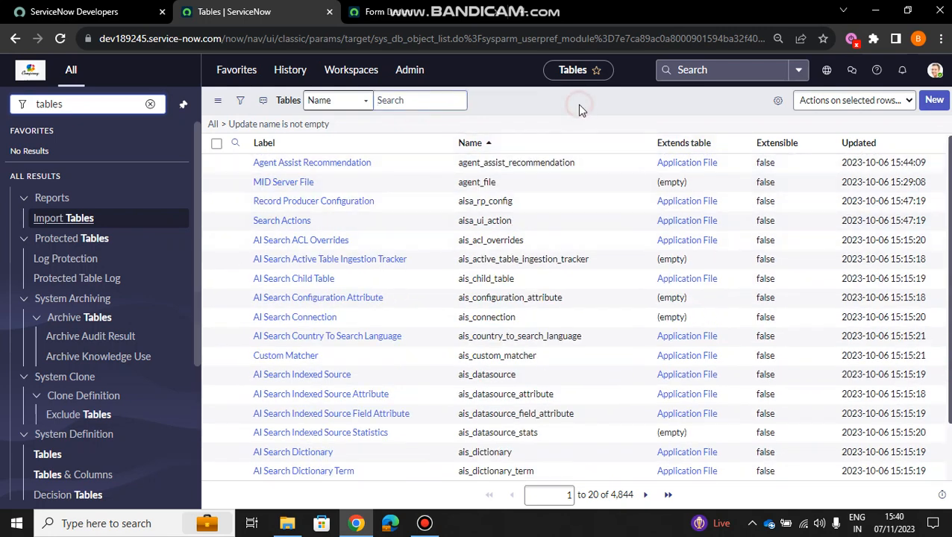
{"action": "left_click", "coordinate": [933, 102]}
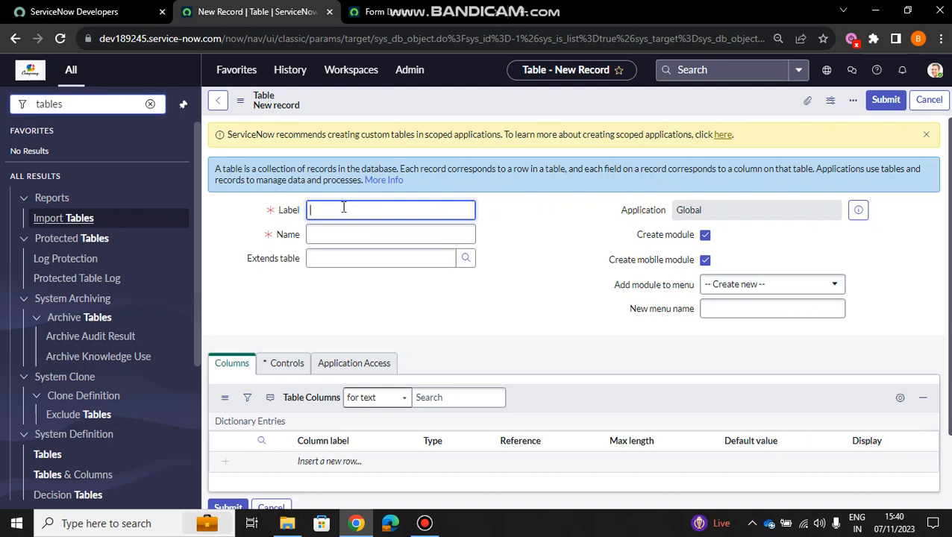
{"action": "type", "text": "ABC"}
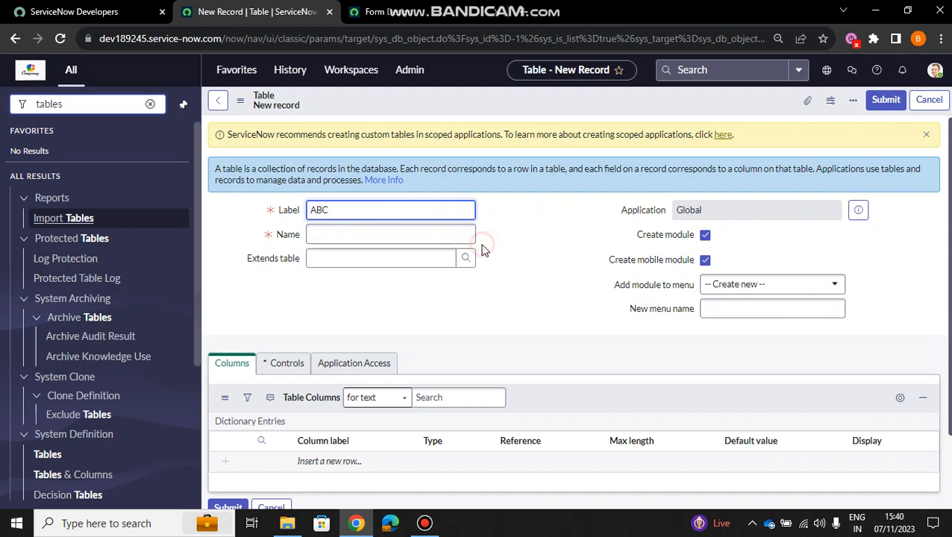
{"action": "left_click", "coordinate": [511, 253]}
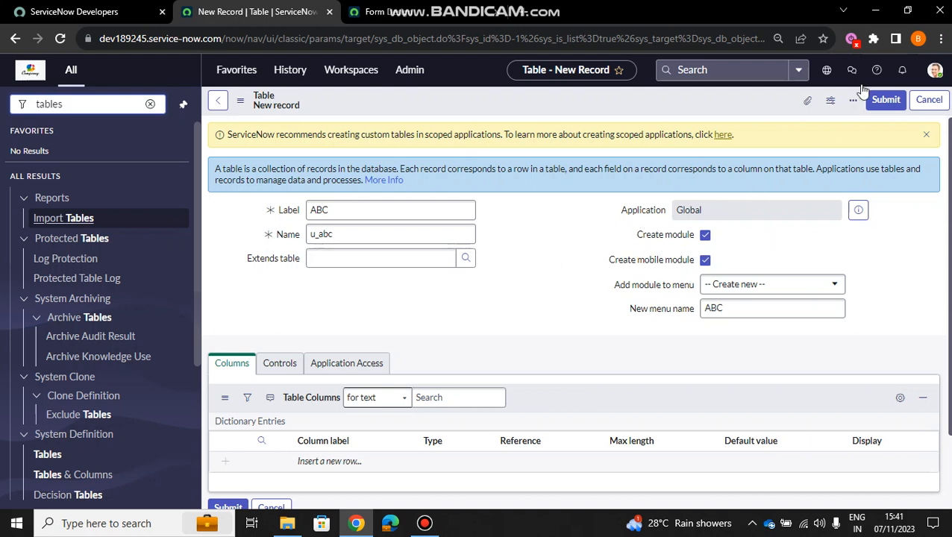
- Check the current application scope and the menu choices offered for the new table's module
{"action": "left_click", "coordinate": [826, 70]}
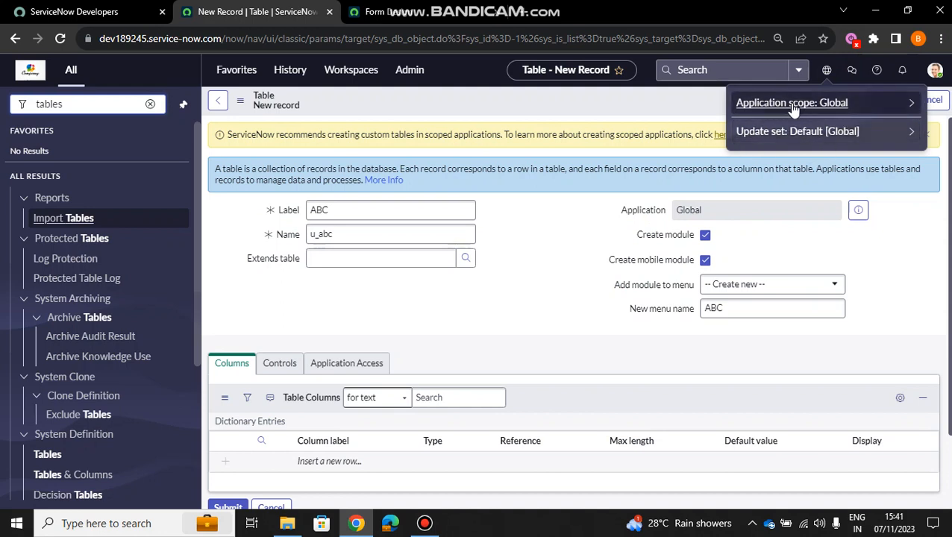
{"action": "left_click", "coordinate": [561, 227]}
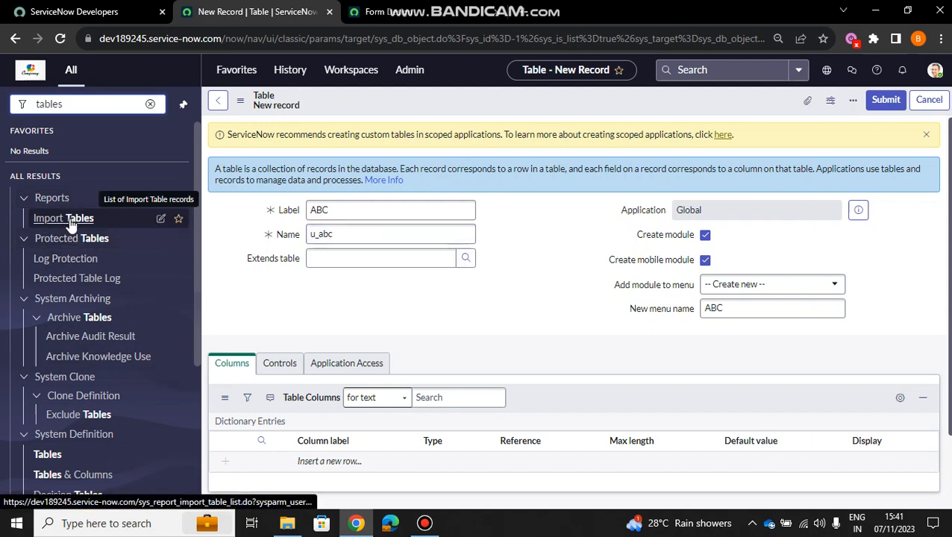
{"action": "left_click", "coordinate": [25, 242]}
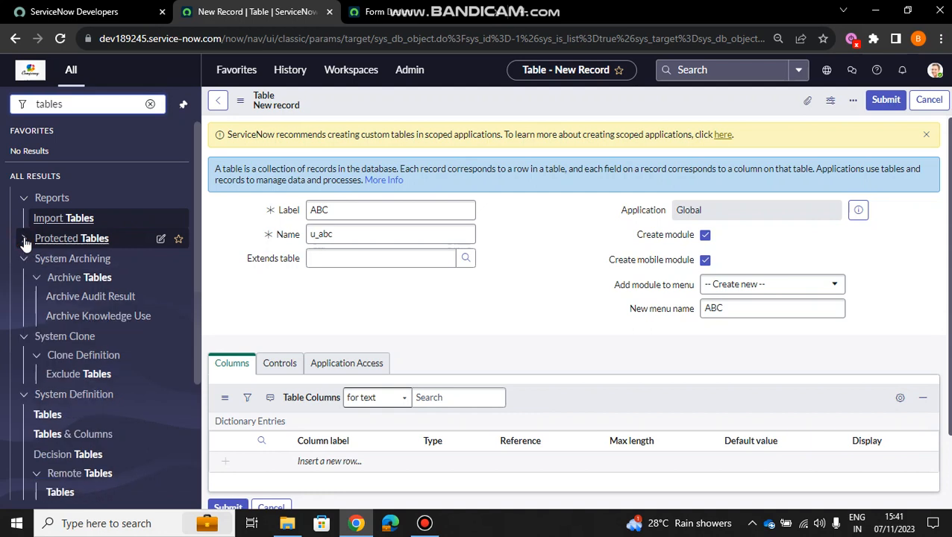
{"action": "left_click", "coordinate": [24, 241]}
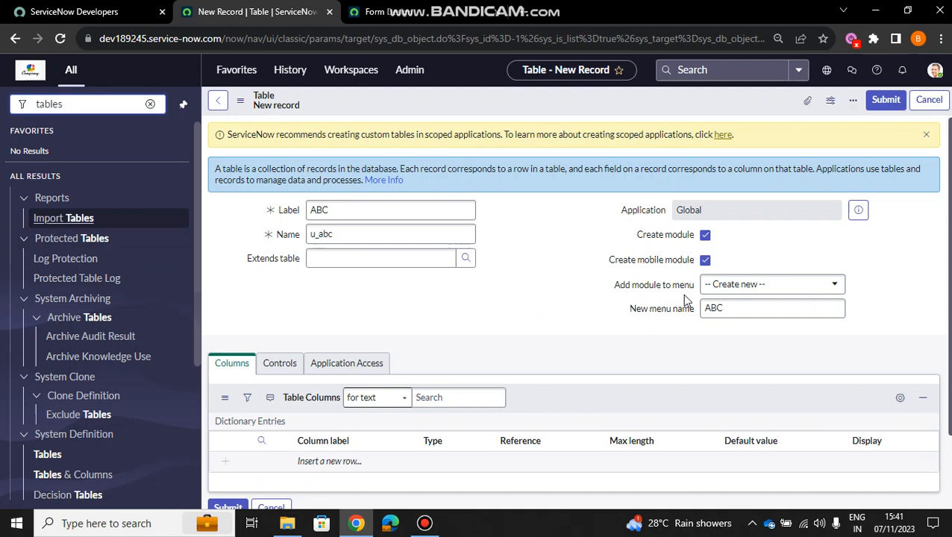
{"action": "left_click", "coordinate": [821, 287]}
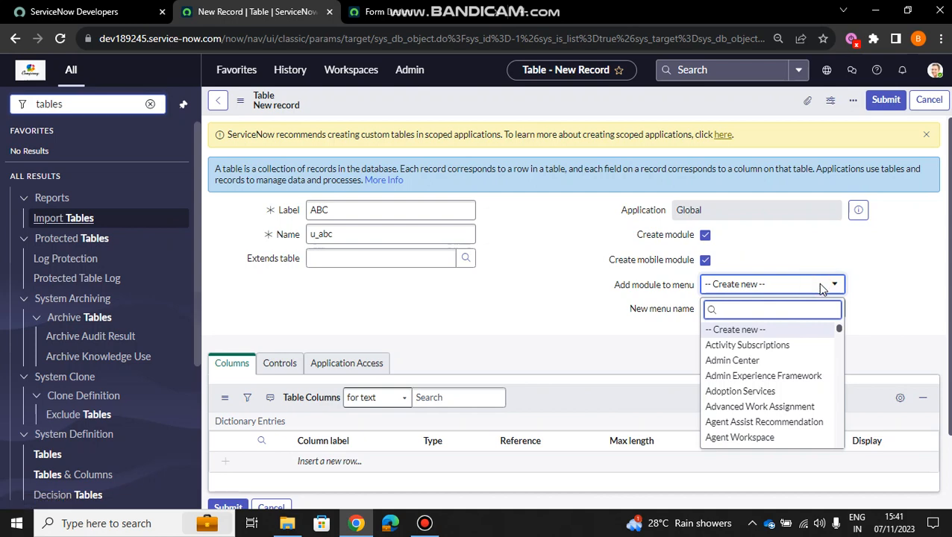
{"action": "left_click", "coordinate": [865, 284]}
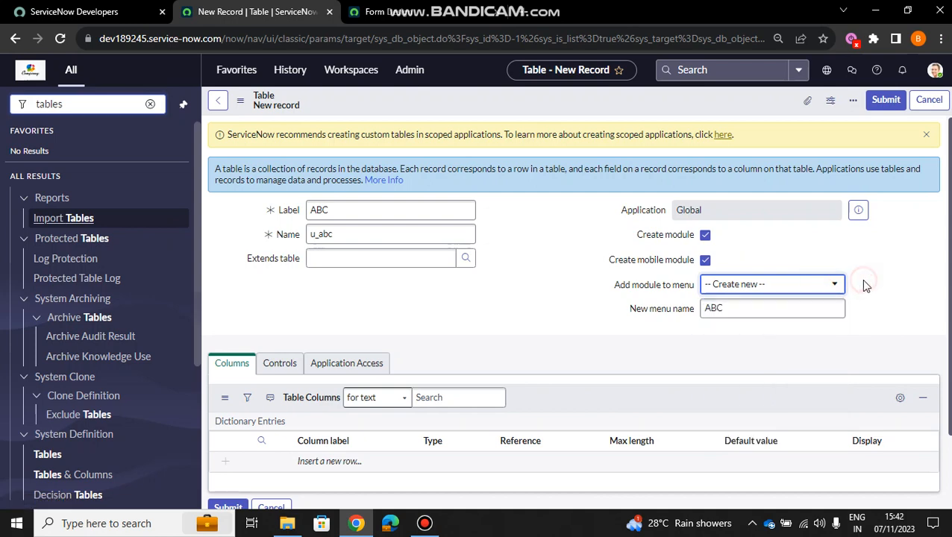
- Examine the new table's control settings and look up the roles available for its user role
{"action": "scroll", "coordinate": [580, 326], "scroll_direction": "down", "scroll_amount": 1}
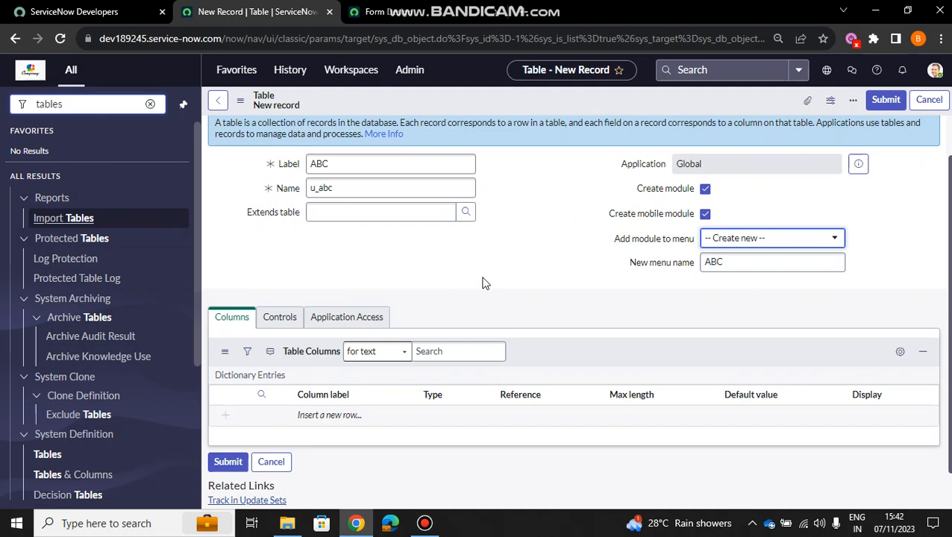
{"action": "scroll", "coordinate": [482, 282], "scroll_direction": "down", "scroll_amount": 1}
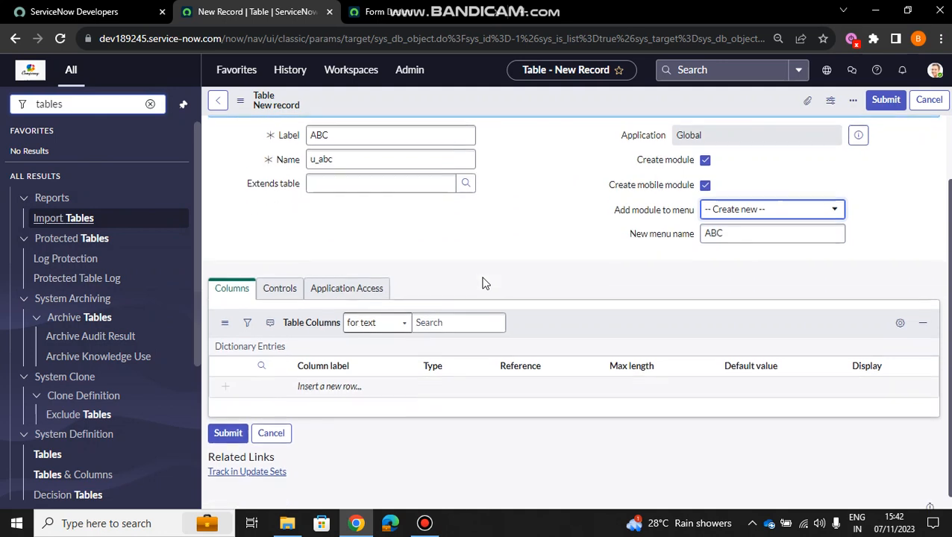
{"action": "left_click", "coordinate": [279, 281]}
{"action": "scroll", "coordinate": [521, 263], "scroll_direction": "down", "scroll_amount": 1}
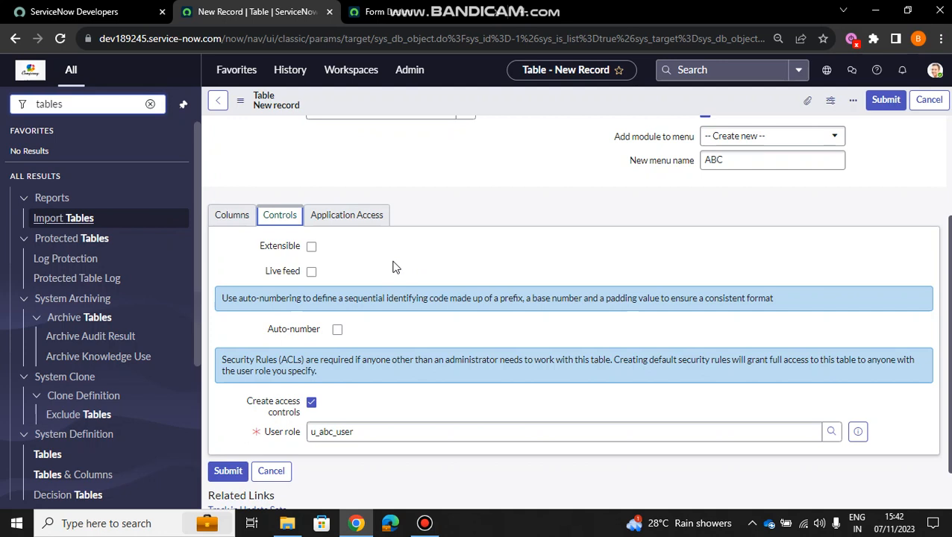
{"action": "scroll", "coordinate": [366, 270], "scroll_direction": "down", "scroll_amount": 1}
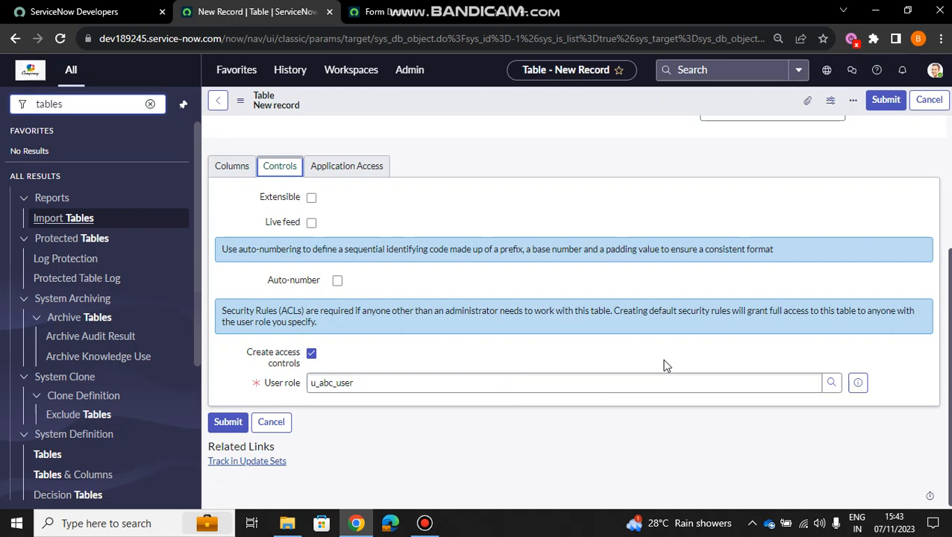
{"action": "left_click", "coordinate": [831, 385]}
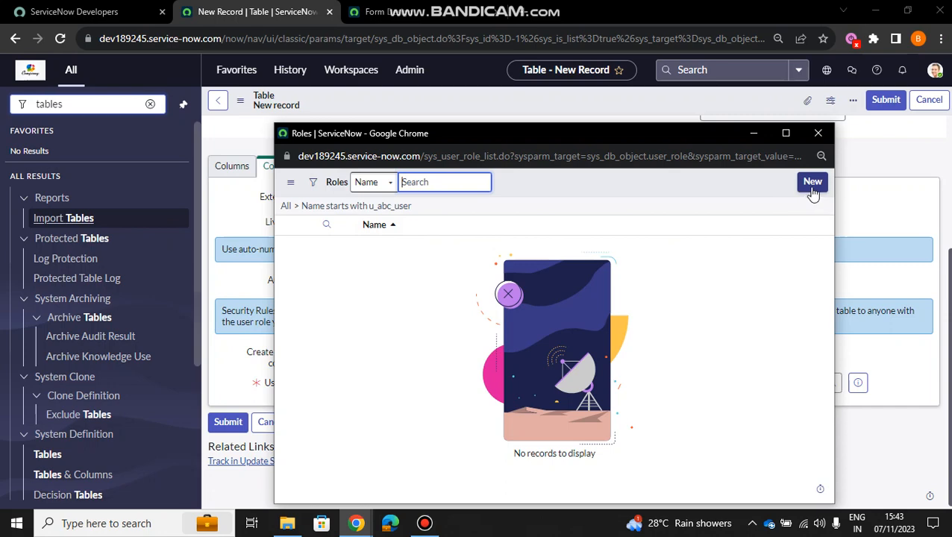
{"action": "left_click", "coordinate": [820, 135]}
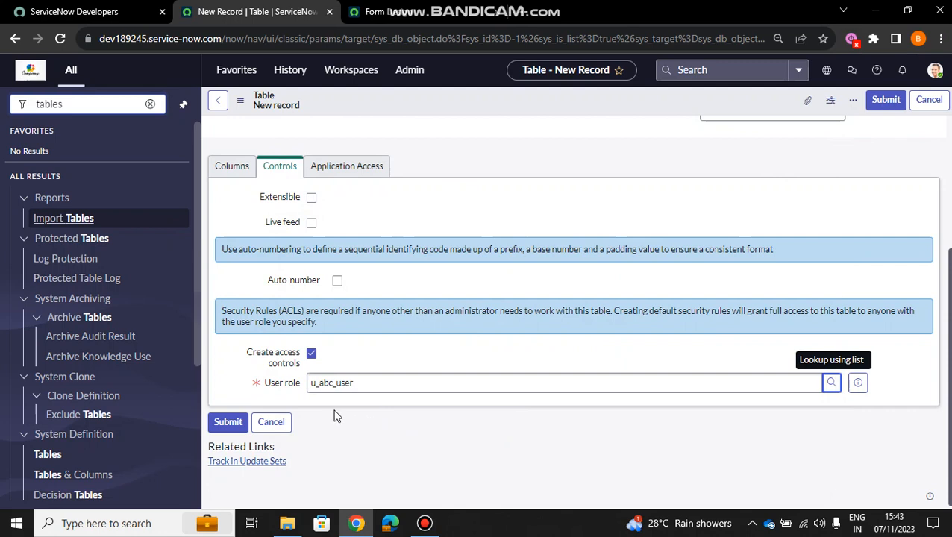
- Enable Can update and Can delete in the new table's application access settings, and clear both options again
{"action": "left_click", "coordinate": [356, 167]}
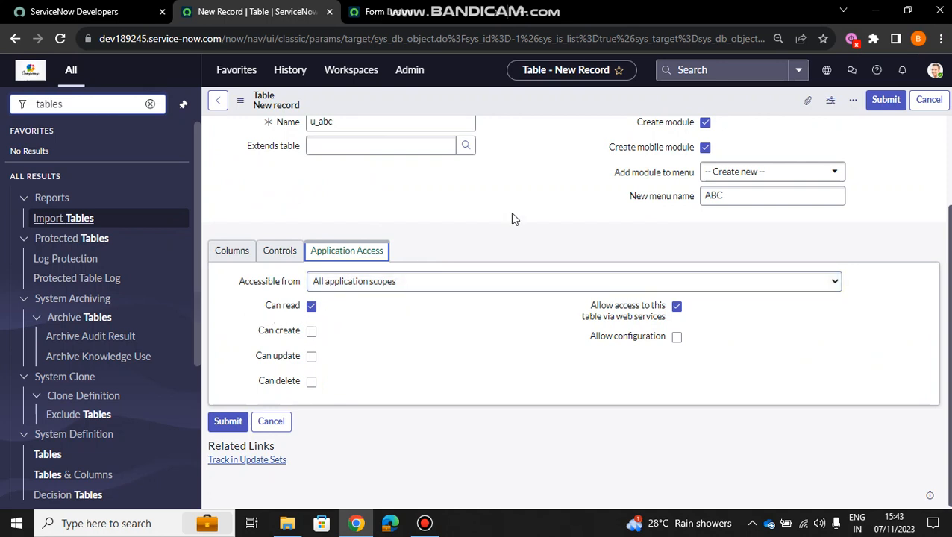
{"action": "scroll", "coordinate": [510, 216], "scroll_direction": "up", "scroll_amount": 2}
{"action": "scroll", "coordinate": [510, 212], "scroll_direction": "down", "scroll_amount": 2}
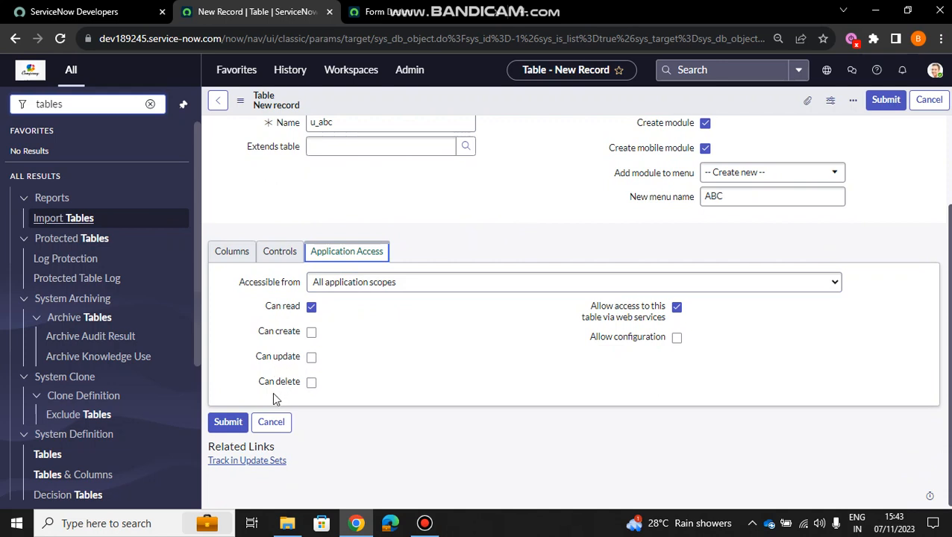
{"action": "left_click", "coordinate": [311, 358]}
{"action": "left_click", "coordinate": [311, 382]}
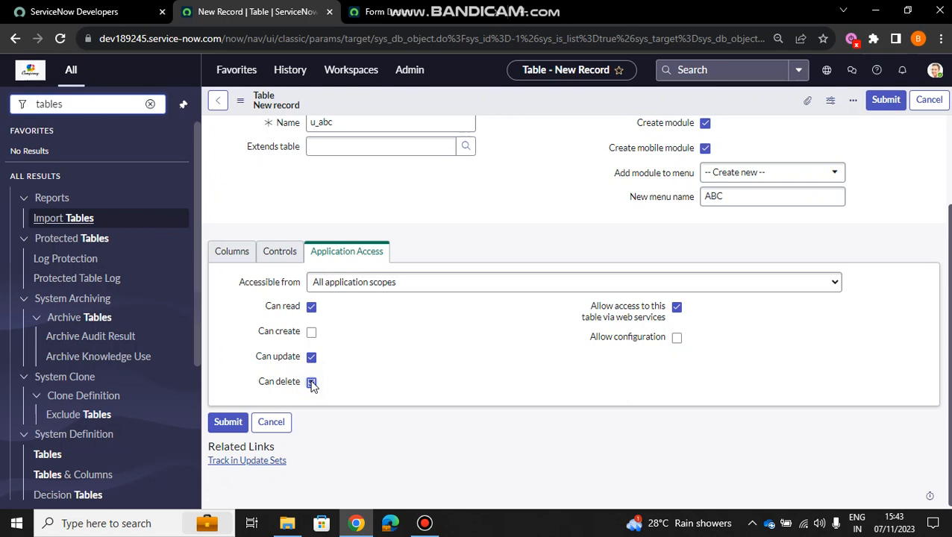
{"action": "left_click", "coordinate": [311, 381]}
{"action": "left_click", "coordinate": [311, 358]}
{"action": "left_click", "coordinate": [400, 356]}
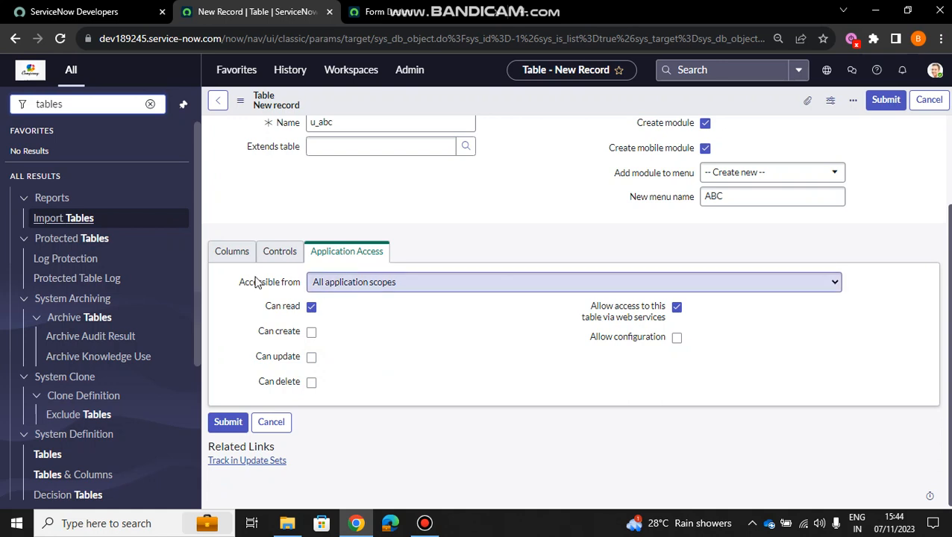
- Return to the new table's column definitions and submit the ABC table record
{"action": "left_click", "coordinate": [232, 257]}
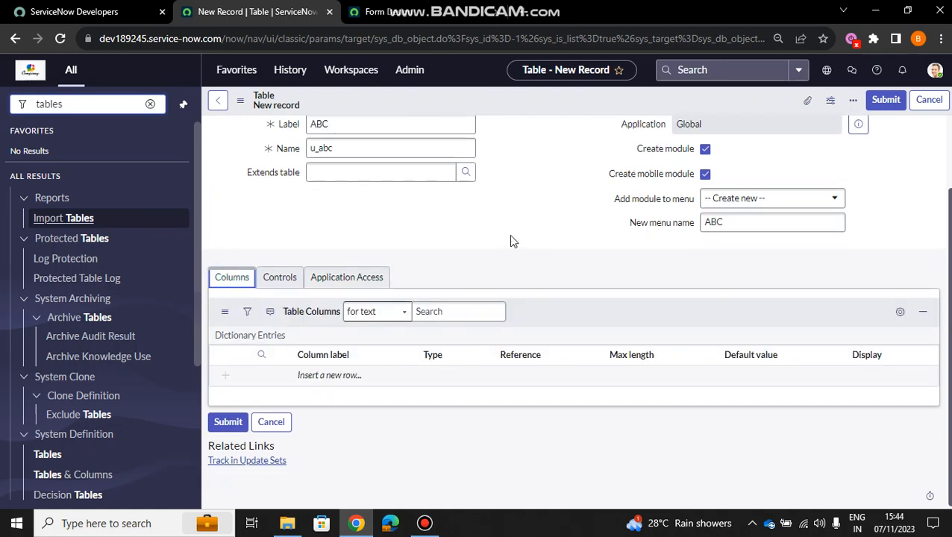
{"action": "left_click", "coordinate": [231, 423]}
{"action": "left_click", "coordinate": [231, 423]}
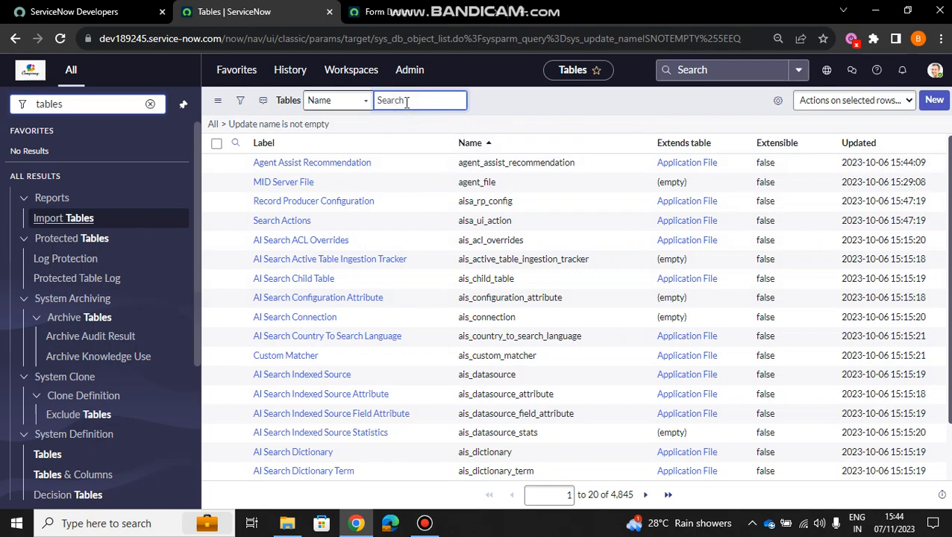
- Search the tables list by name and by label for ABC, and open the ABC table record
{"action": "type", "text": "ABC"}
{"action": "key", "text": "Return"}
{"action": "left_click", "coordinate": [315, 167]}
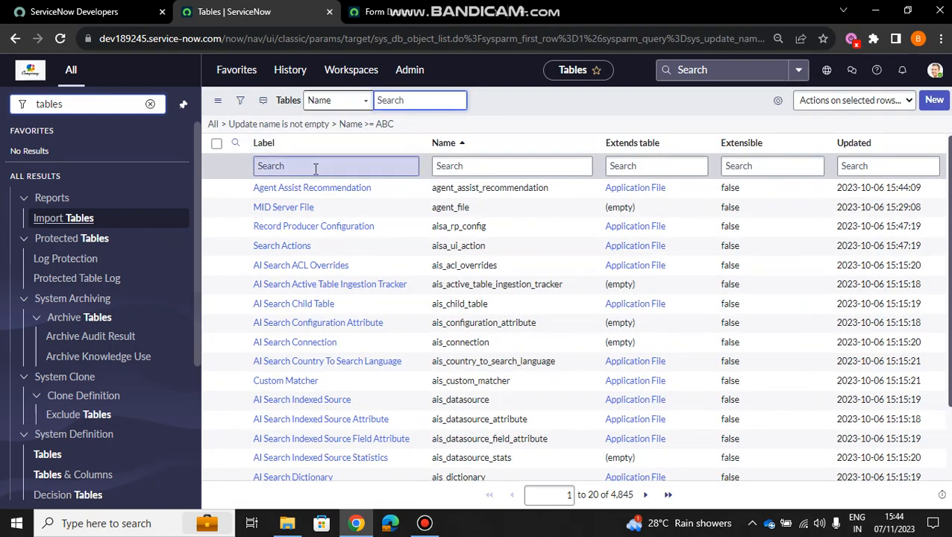
{"action": "type", "text": "ABC"}
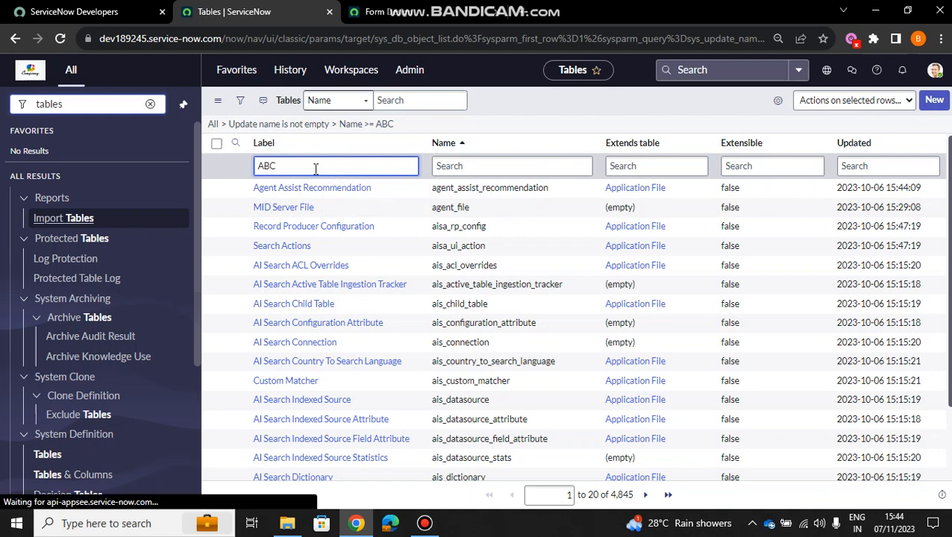
{"action": "key", "text": "Return"}
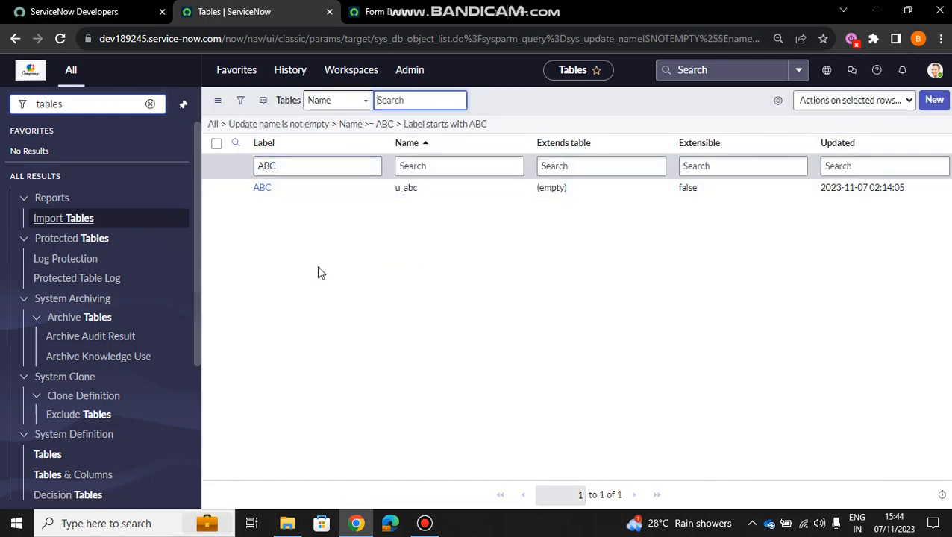
{"action": "left_click", "coordinate": [261, 190]}
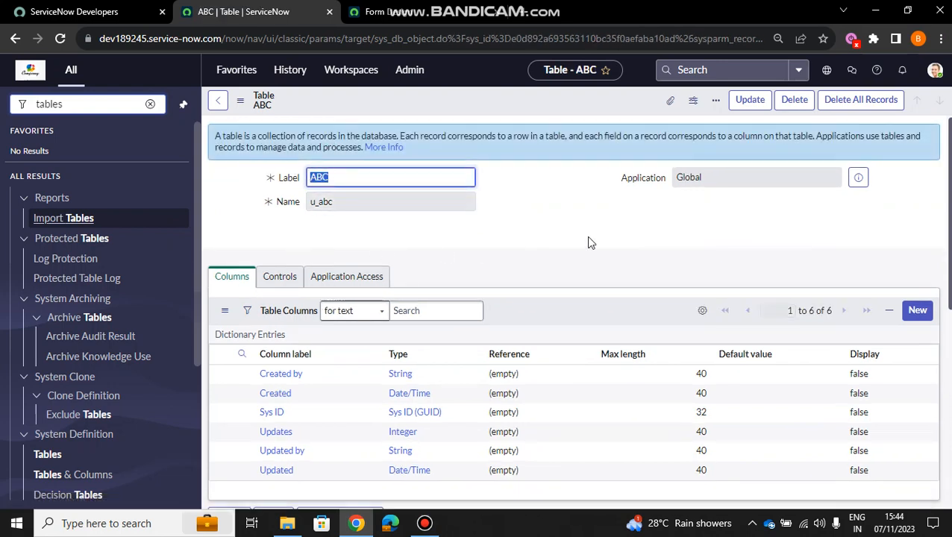
- Review the ABC table's existing columns and open a new dictionary entry for an additional column
{"action": "scroll", "coordinate": [556, 226], "scroll_direction": "down", "scroll_amount": 2}
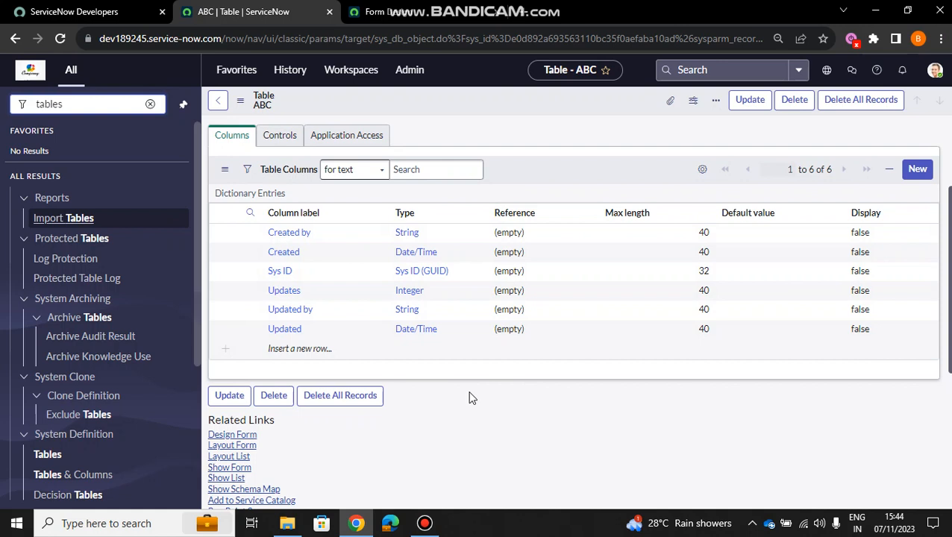
{"action": "left_click", "coordinate": [326, 253]}
{"action": "scroll", "coordinate": [543, 455], "scroll_direction": "down", "scroll_amount": 1}
{"action": "scroll", "coordinate": [543, 455], "scroll_direction": "up", "scroll_amount": 1}
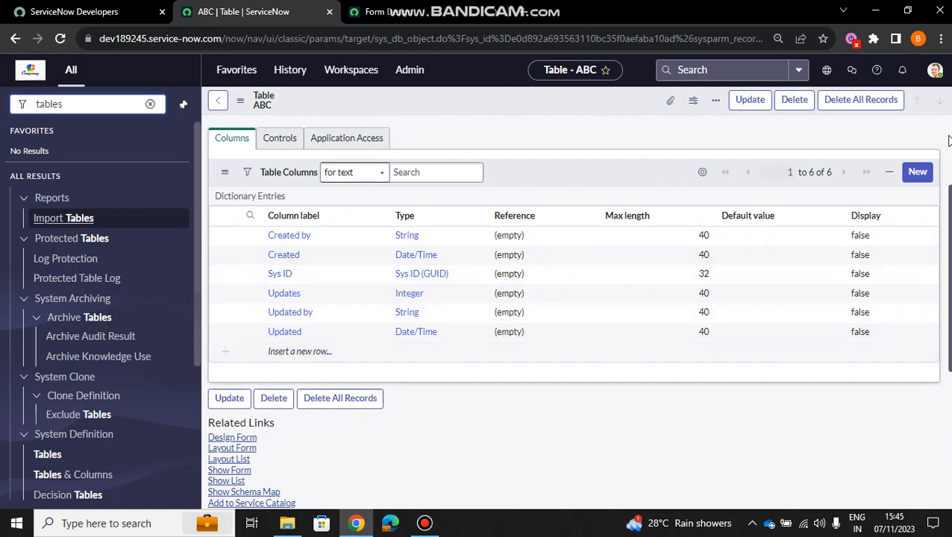
{"action": "left_click", "coordinate": [920, 172]}
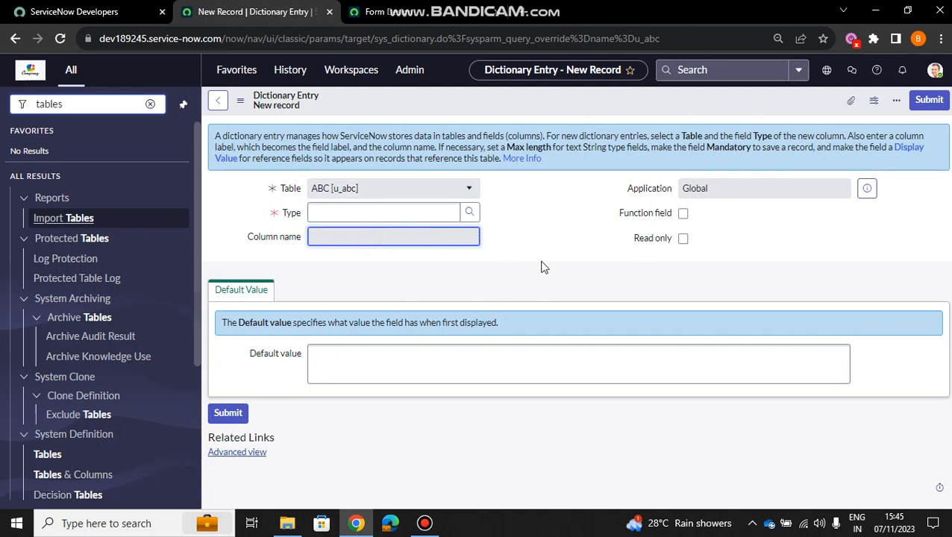
- Fill in the new dictionary entry as a String column labelled name, with column name u_name and max length 40
{"action": "left_click", "coordinate": [405, 214]}
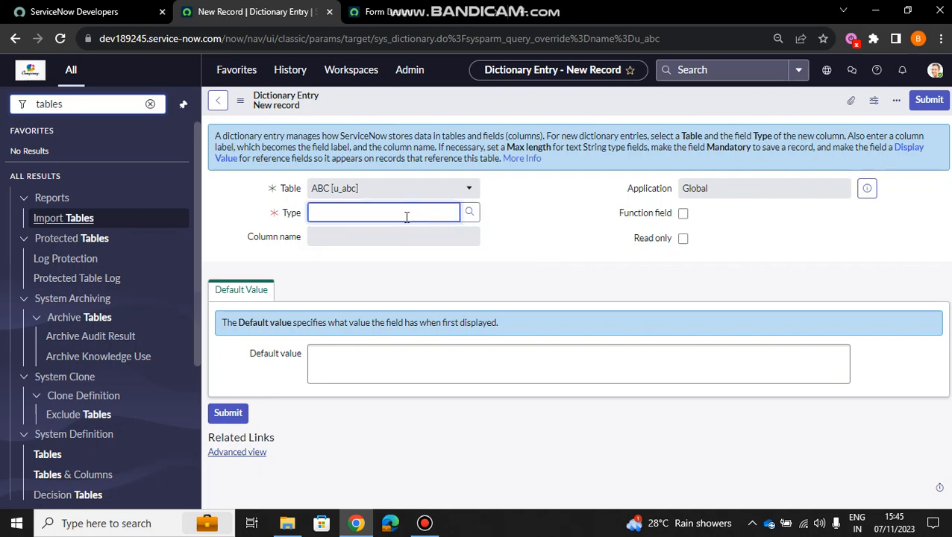
{"action": "type", "text": "string"}
{"action": "left_click", "coordinate": [341, 232]}
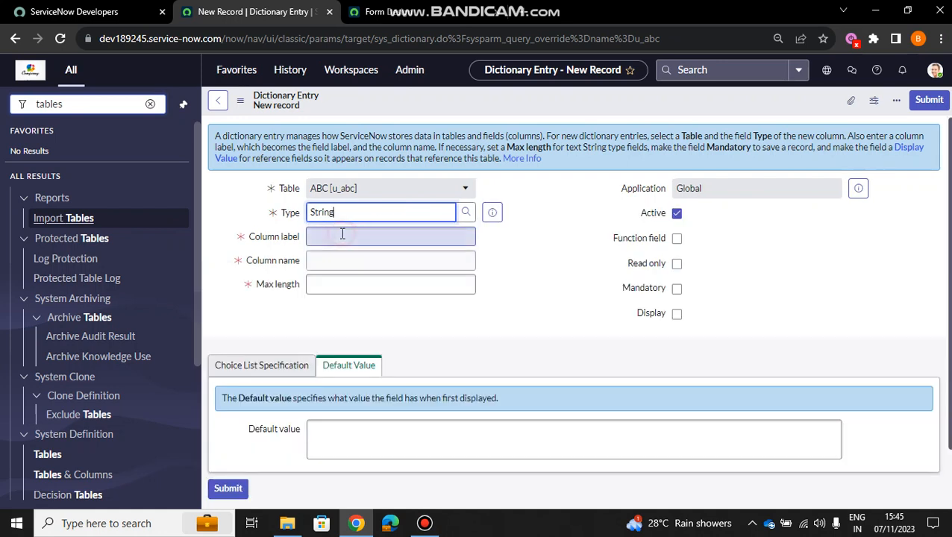
{"action": "left_click", "coordinate": [391, 236]}
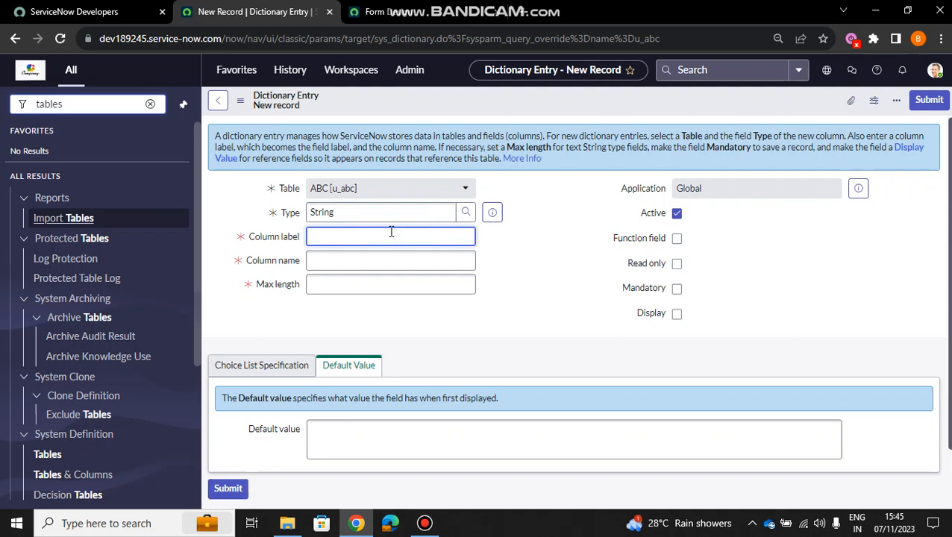
{"action": "type", "text": "name"}
{"action": "left_click", "coordinate": [376, 254]}
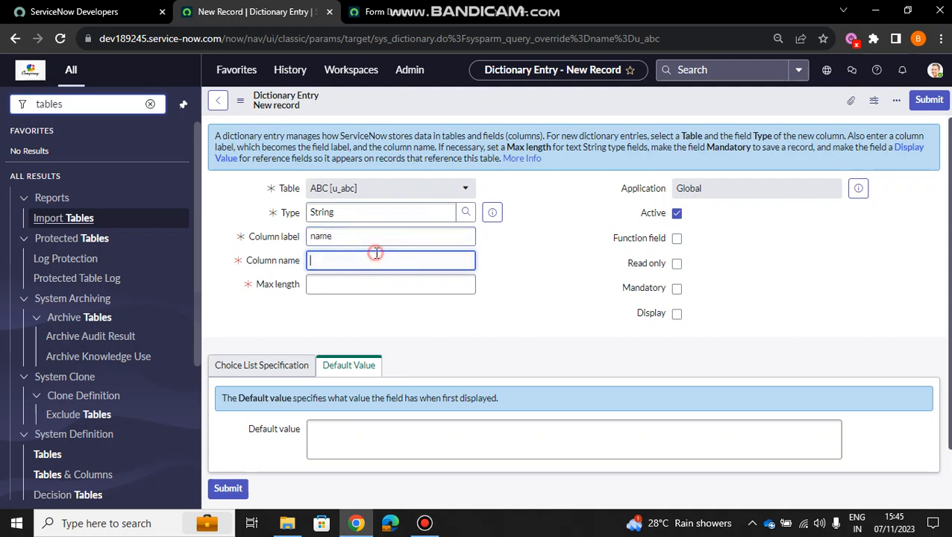
{"action": "type", "text": "name"}
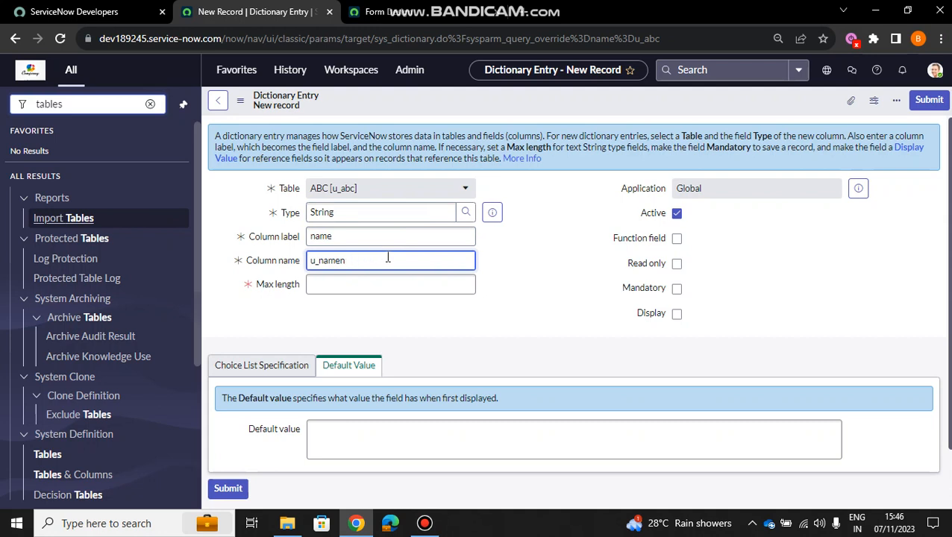
{"action": "left_click", "coordinate": [384, 279]}
{"action": "type", "text": "40"}
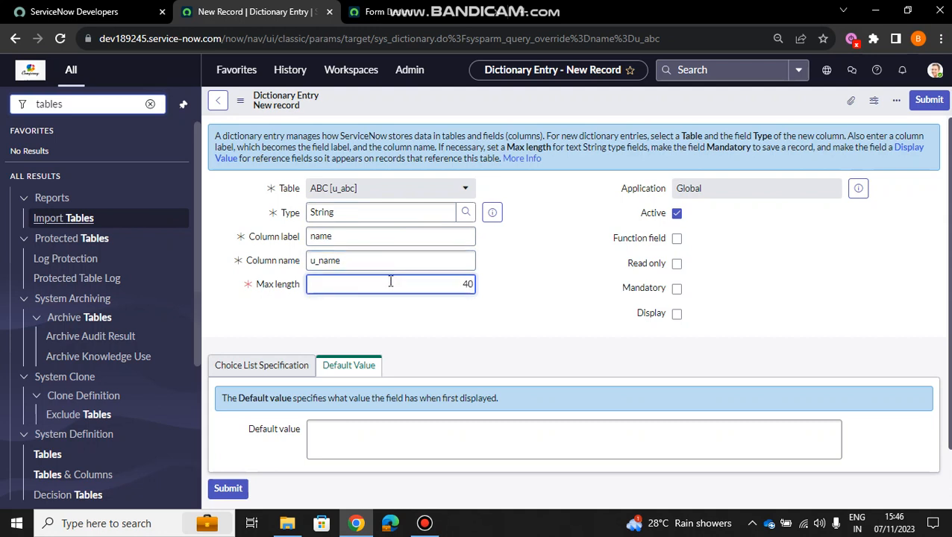
{"action": "left_click", "coordinate": [540, 324]}
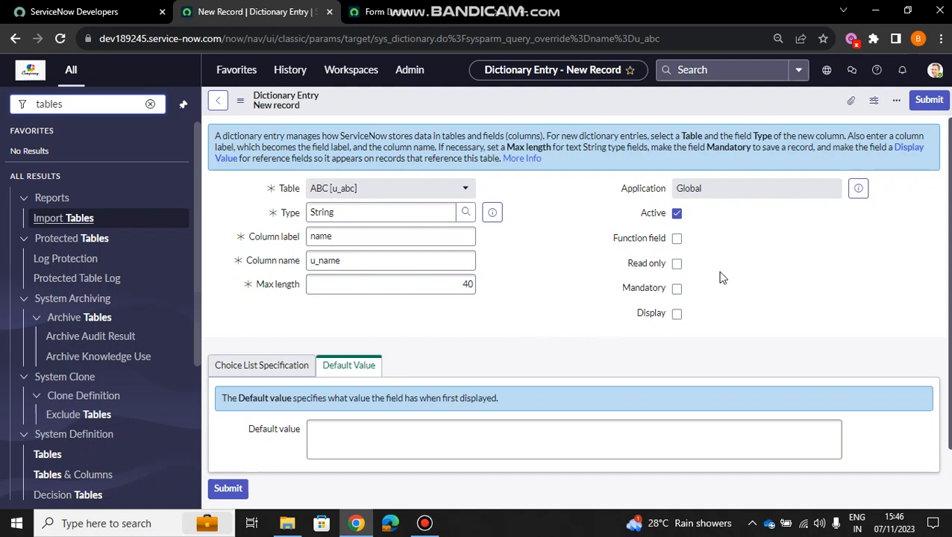
- Leave the new dictionary entry without saving it and return to the ABC table record
{"action": "scroll", "coordinate": [720, 278], "scroll_direction": "down", "scroll_amount": 1}
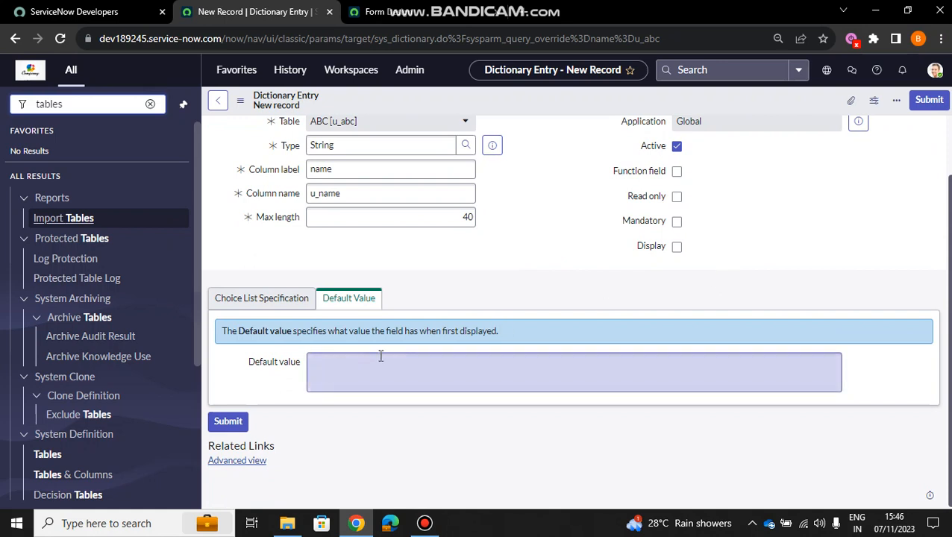
{"action": "scroll", "coordinate": [553, 262], "scroll_direction": "up", "scroll_amount": 1}
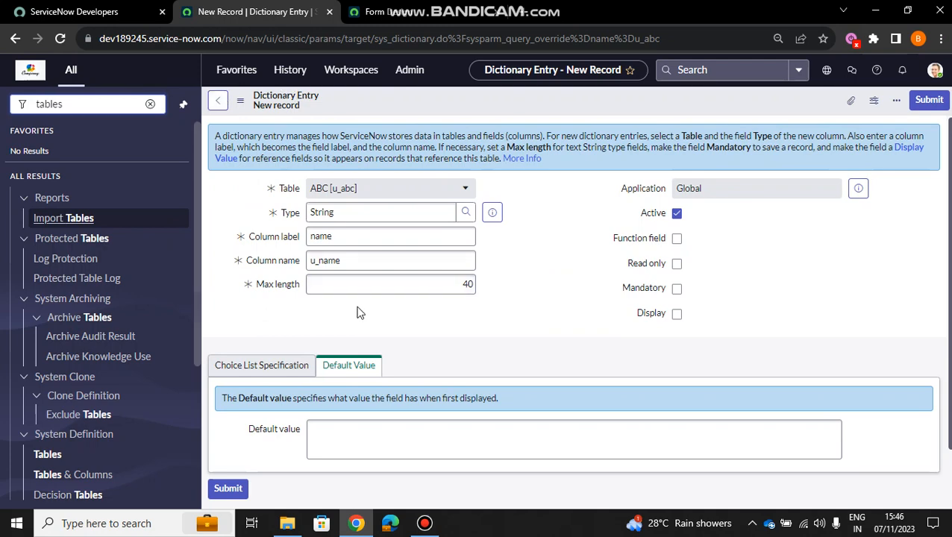
{"action": "left_click", "coordinate": [217, 100]}
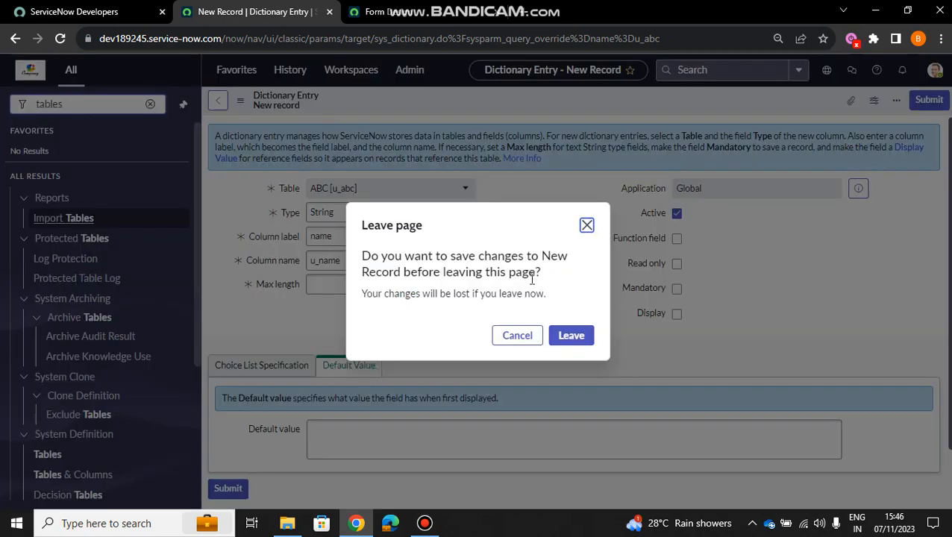
{"action": "left_click", "coordinate": [571, 336]}
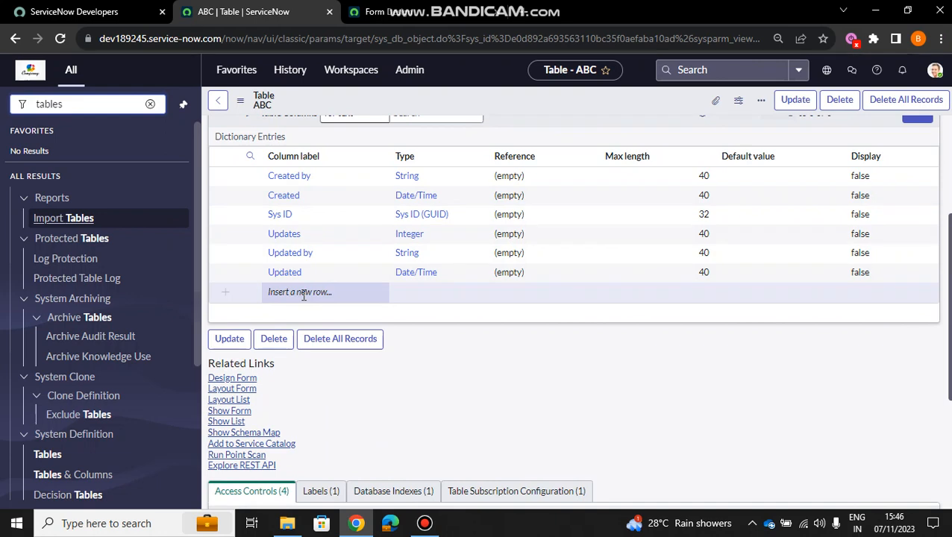
- Insert a new row labelled Name directly in the ABC table's column list
{"action": "double_click", "coordinate": [304, 294]}
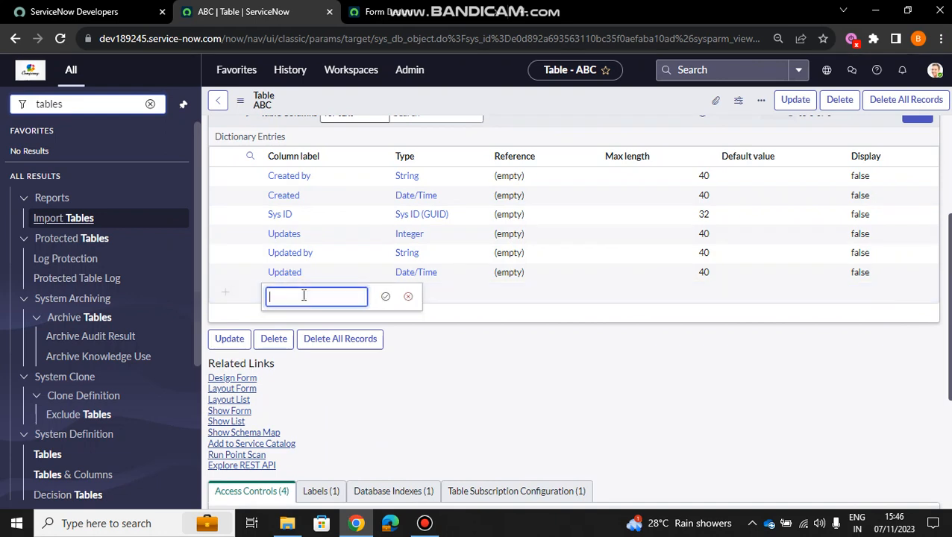
{"action": "type", "text": "Name"}
{"action": "key", "text": "Return"}
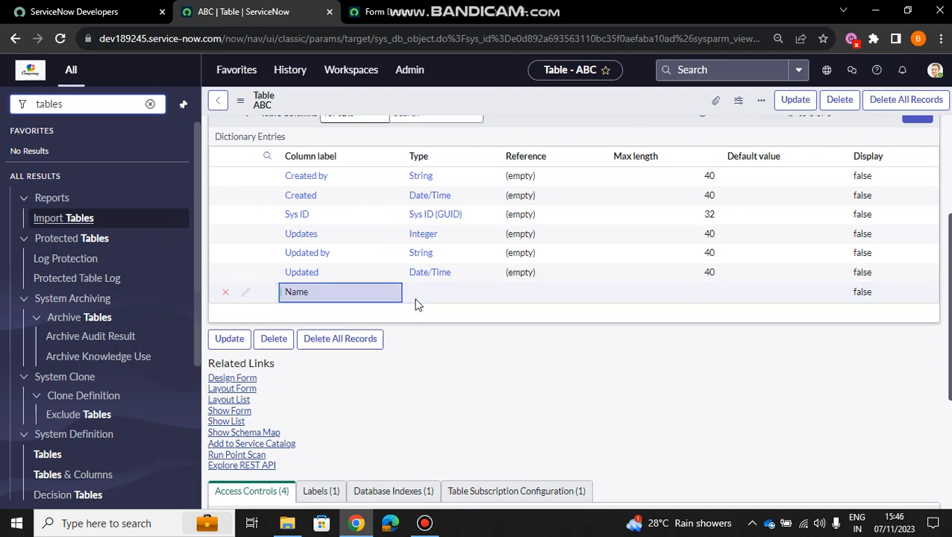
- Set the type of the new Name column to String
{"action": "left_click", "coordinate": [438, 289]}
{"action": "left_click", "coordinate": [440, 291]}
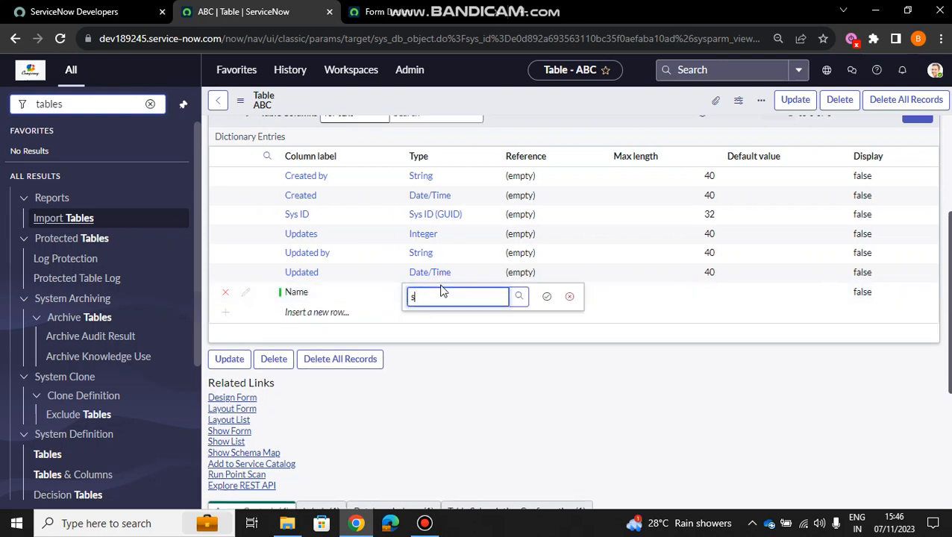
{"action": "key", "text": "Return"}
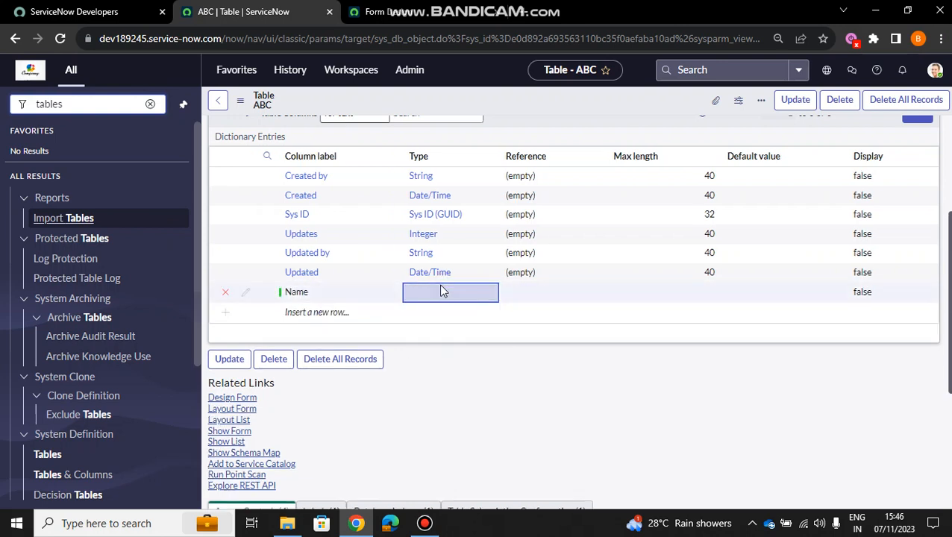
{"action": "double_click", "coordinate": [712, 297]}
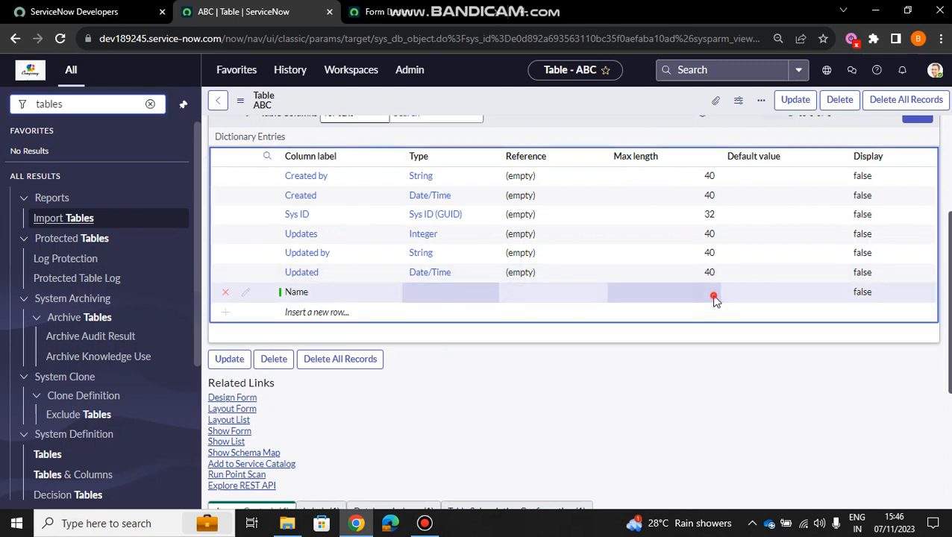
{"action": "left_click", "coordinate": [444, 300]}
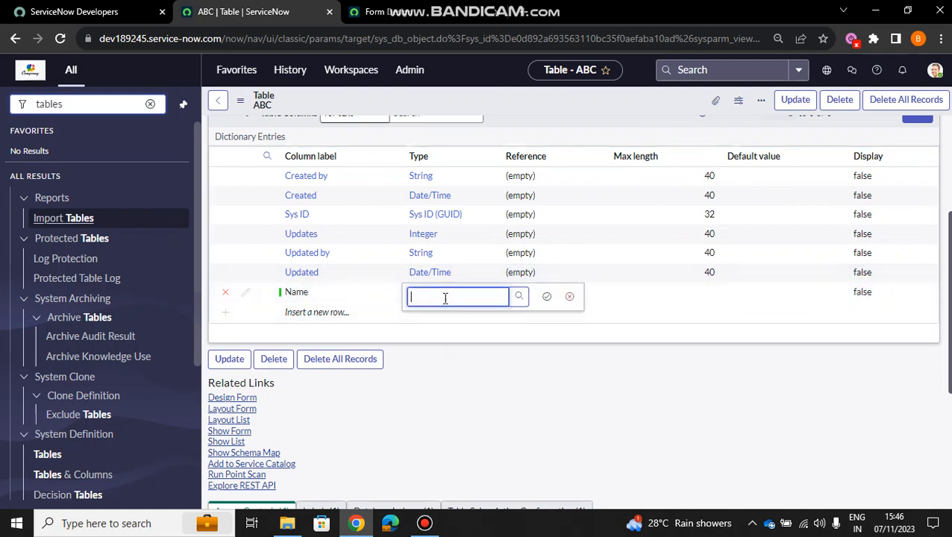
{"action": "type", "text": "string"}
{"action": "left_click", "coordinate": [438, 331]}
{"action": "left_click", "coordinate": [547, 297]}
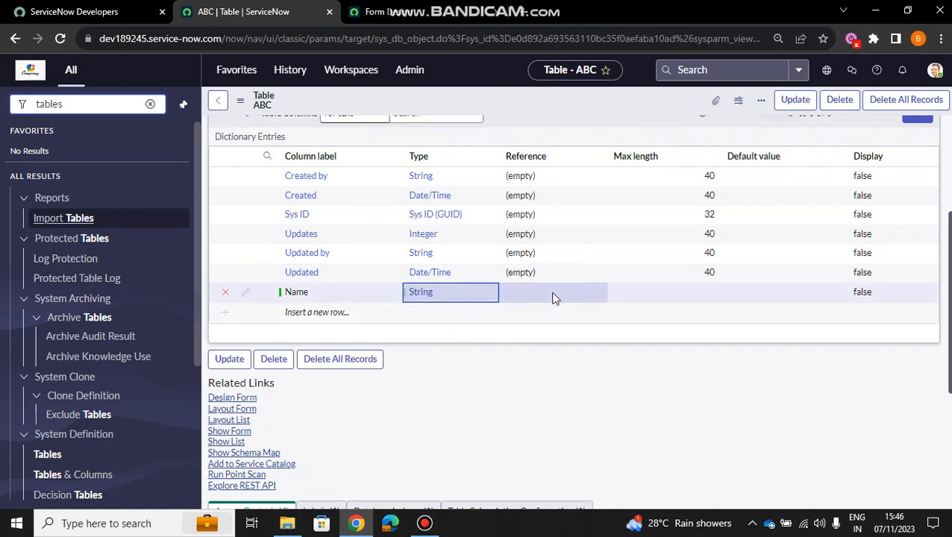
- Set the max length of the Name column to 40
{"action": "double_click", "coordinate": [704, 289]}
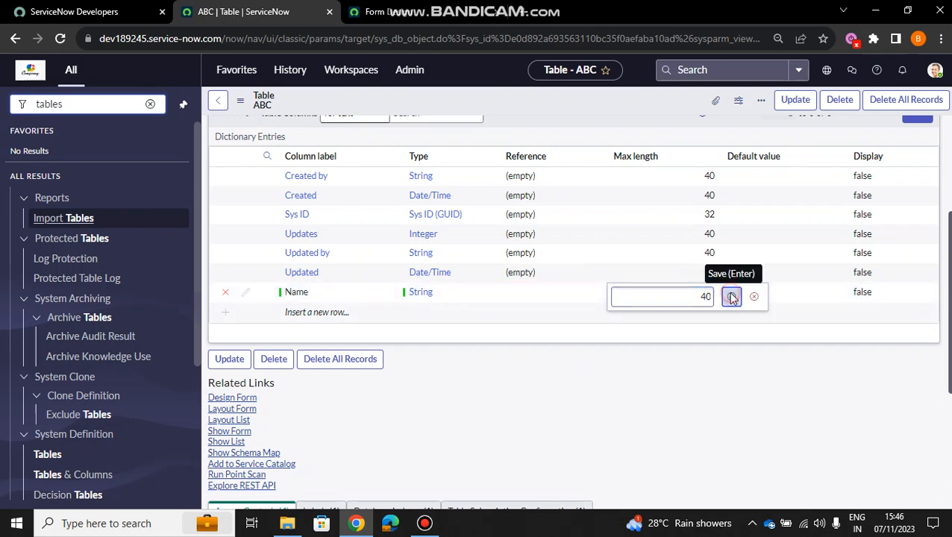
{"action": "left_click", "coordinate": [731, 296]}
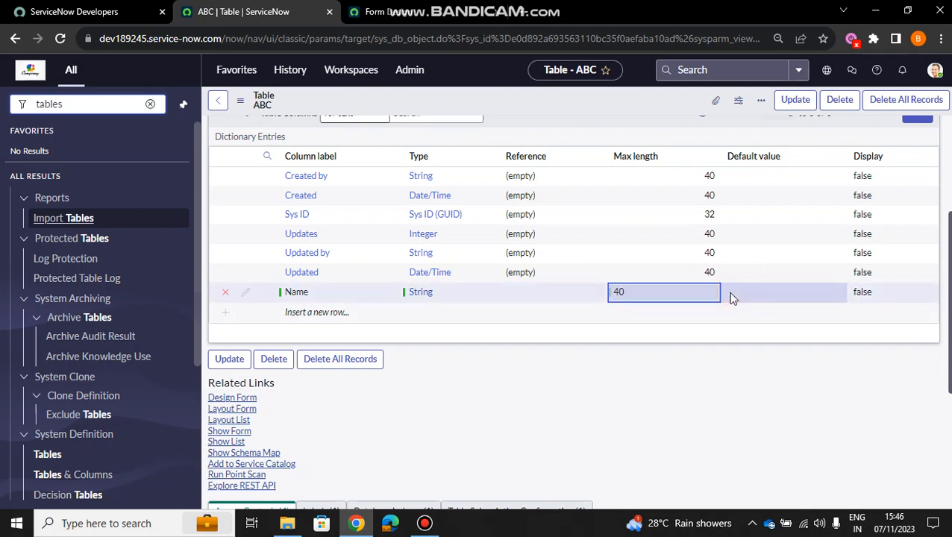
{"action": "left_click", "coordinate": [812, 391]}
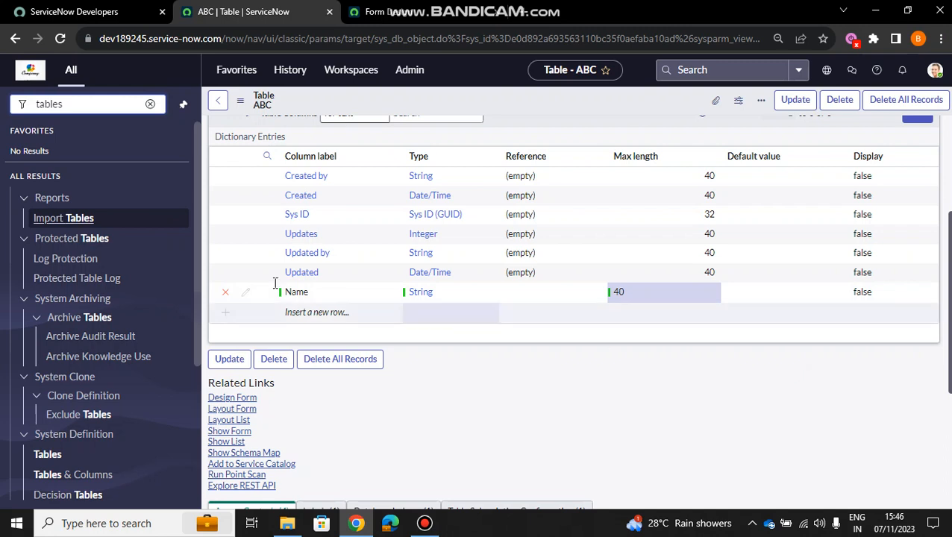
- Insert another column row labelled phone below the Name row
{"action": "left_click", "coordinate": [306, 313]}
{"action": "left_click", "coordinate": [306, 312]}
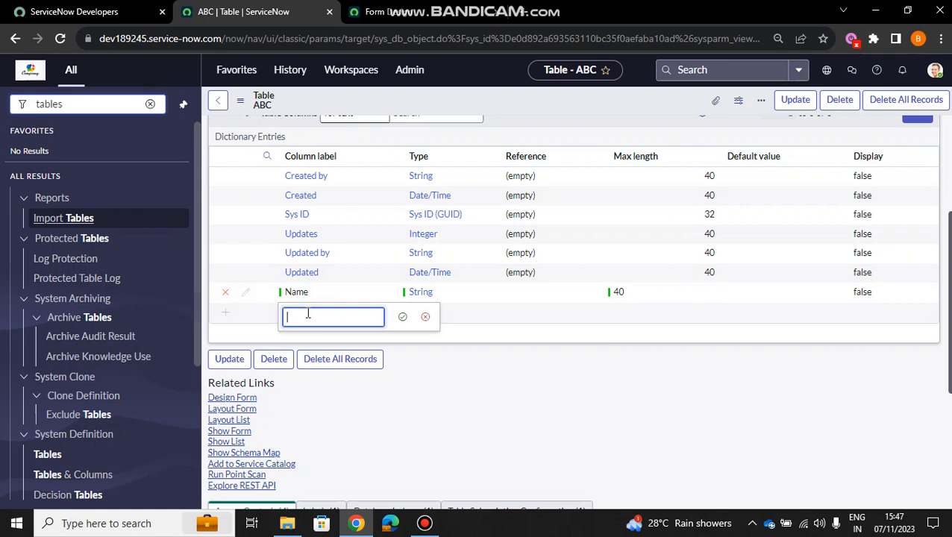
{"action": "type", "text": "phone"}
{"action": "left_click", "coordinate": [402, 318]}
- Set the type of the phone column to Integer, leaving its max length empty
{"action": "left_click", "coordinate": [438, 318]}
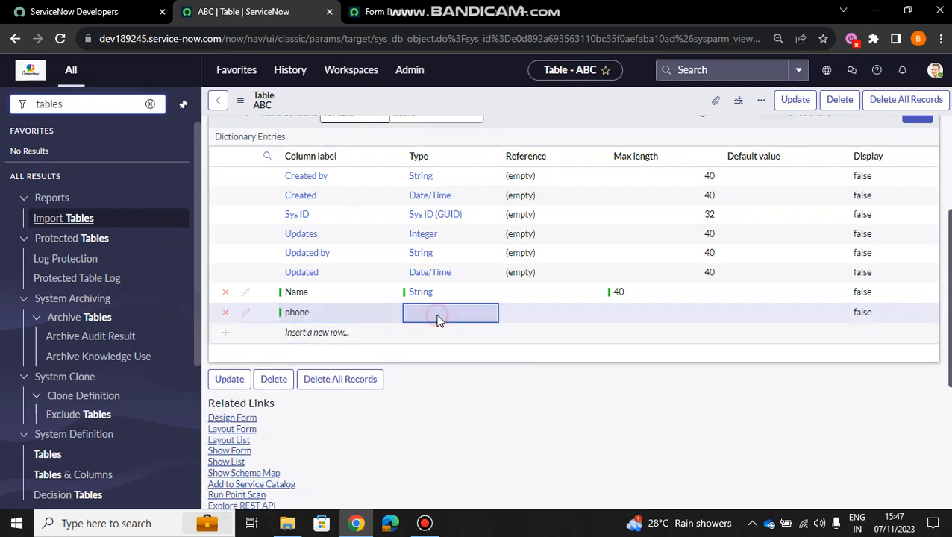
{"action": "left_click", "coordinate": [438, 316]}
{"action": "type", "text": "integer"}
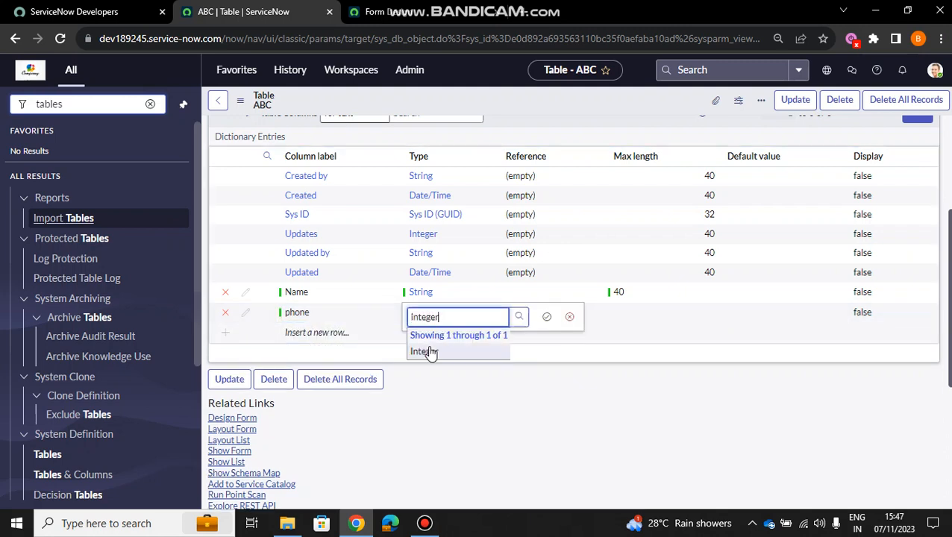
{"action": "left_click", "coordinate": [430, 352]}
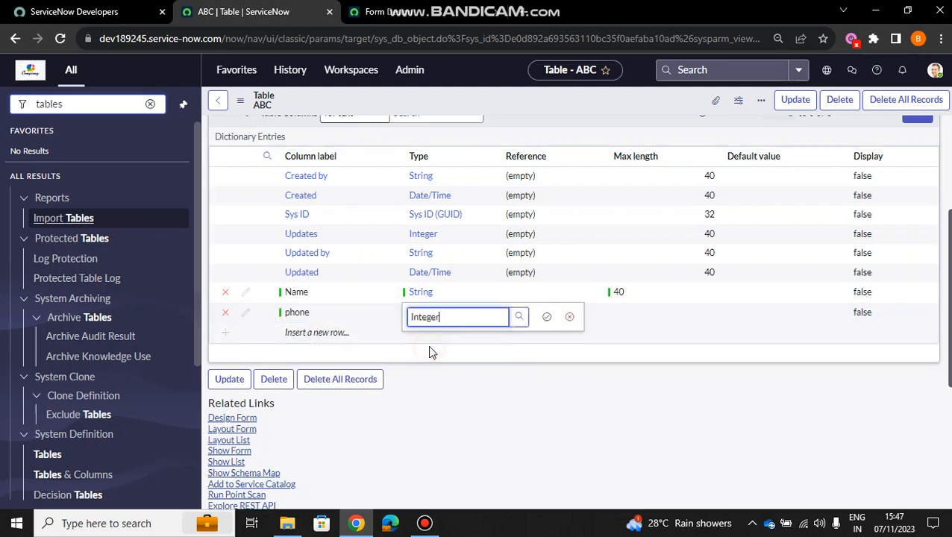
{"action": "left_click", "coordinate": [546, 316]}
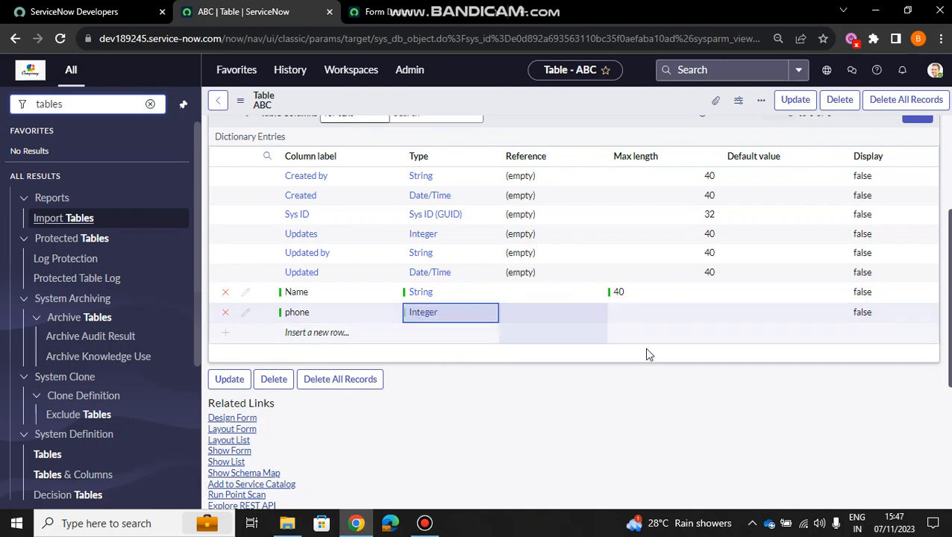
{"action": "left_click", "coordinate": [720, 351]}
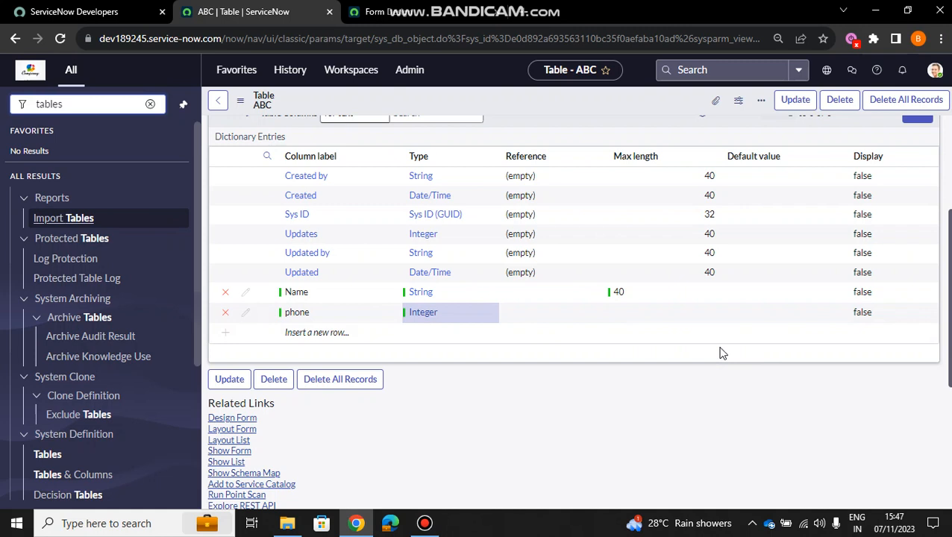
{"action": "left_click", "coordinate": [701, 339]}
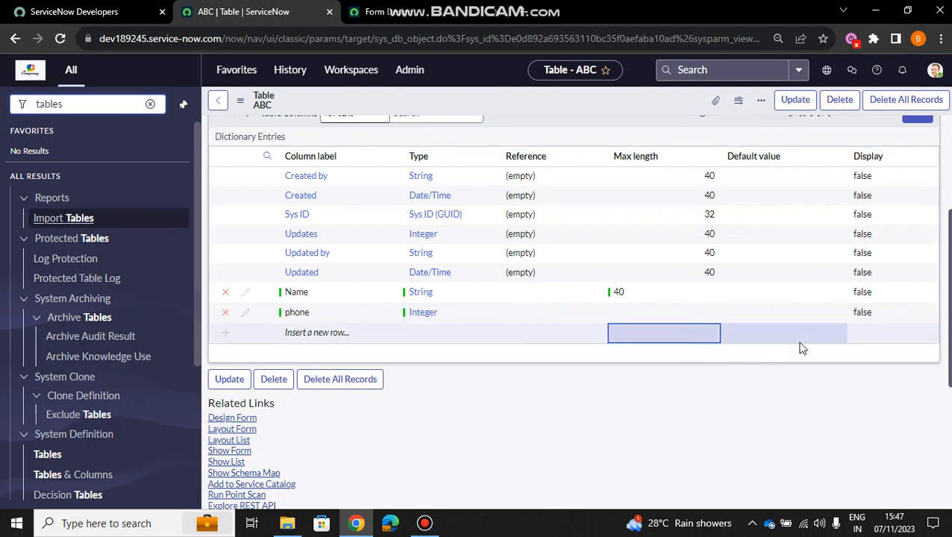
{"action": "left_click", "coordinate": [737, 358]}
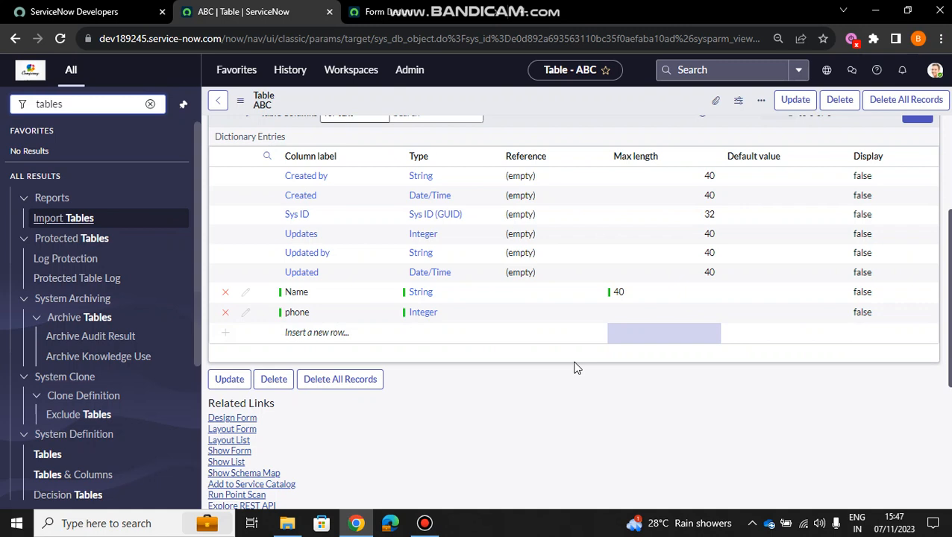
- Save the ABC table's new columns, and reopen its record from the tables list to check the Name and phone entries
{"action": "left_click", "coordinate": [219, 382]}
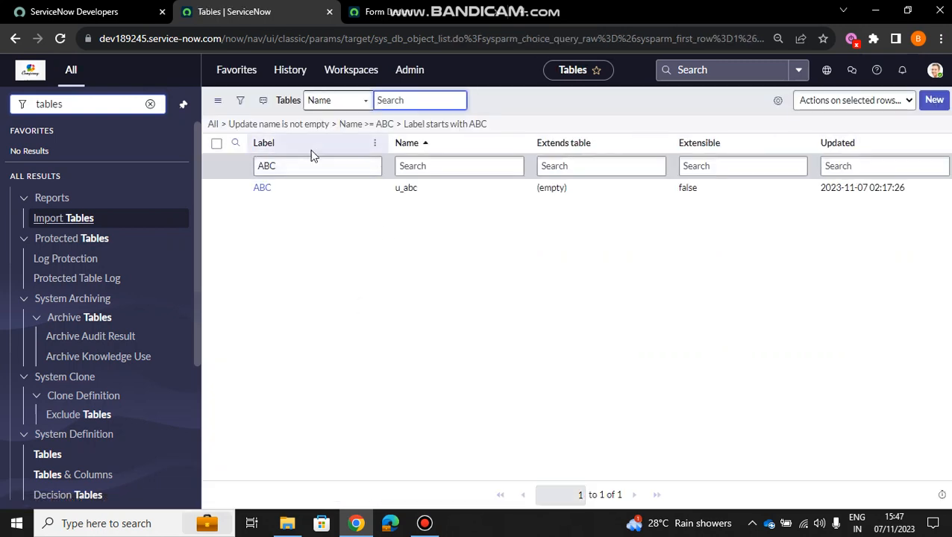
{"action": "double_click", "coordinate": [263, 189]}
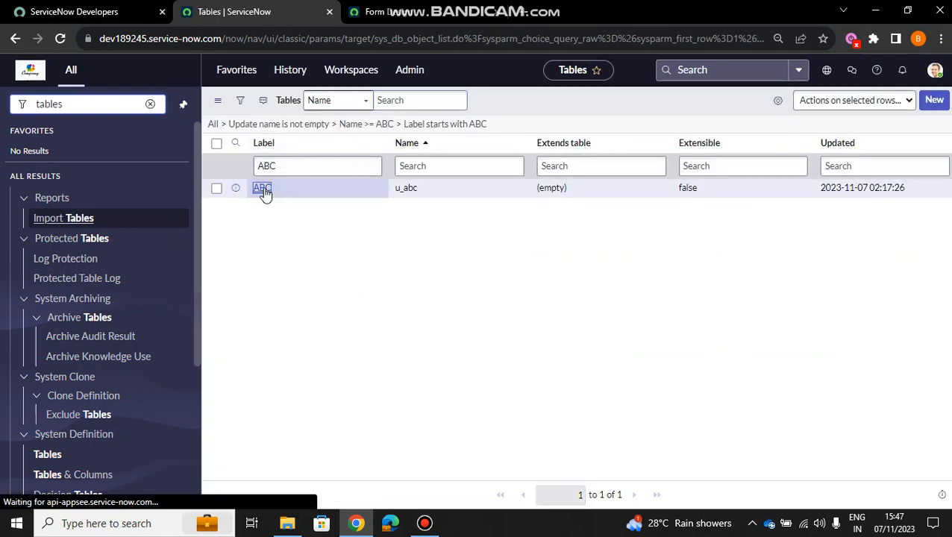
{"action": "left_click", "coordinate": [263, 188]}
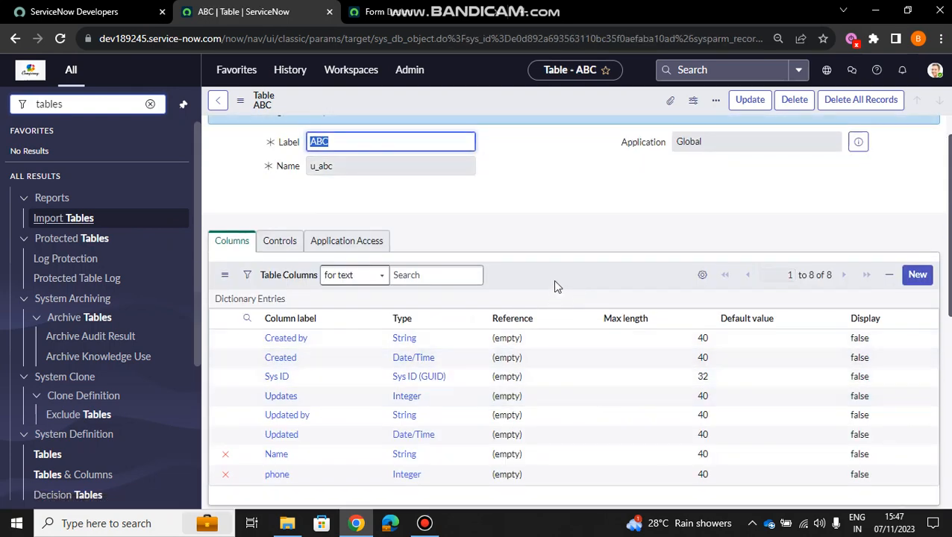
{"action": "scroll", "coordinate": [552, 280], "scroll_direction": "down", "scroll_amount": 3}
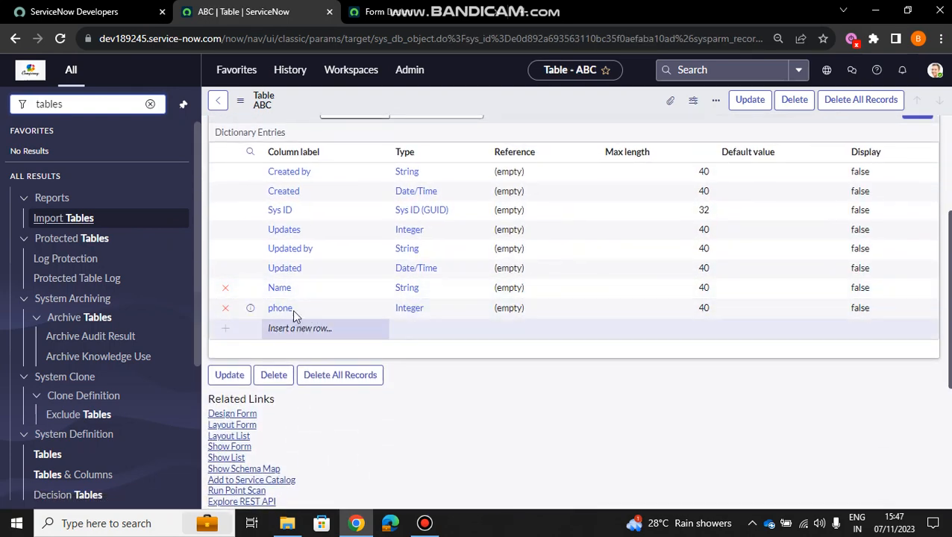
{"action": "left_click", "coordinate": [225, 309]}
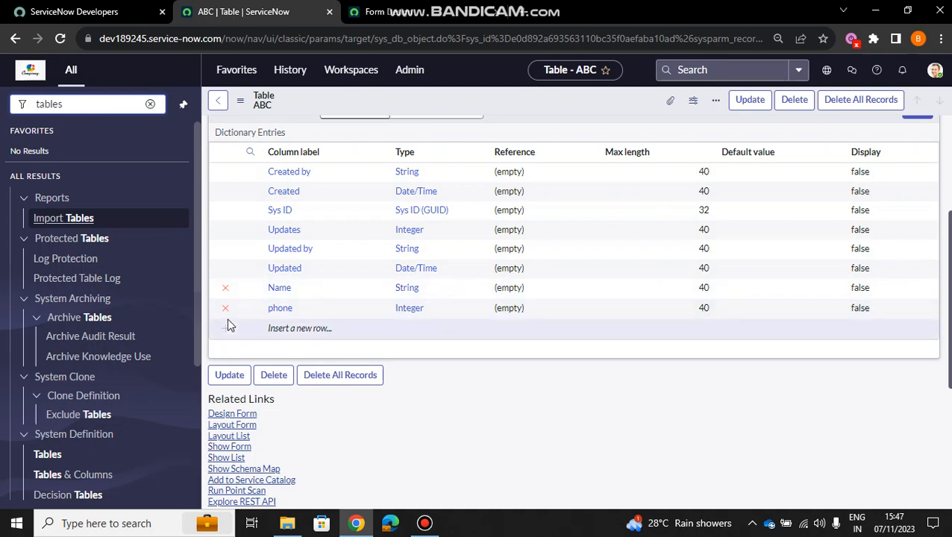
{"action": "scroll", "coordinate": [466, 379], "scroll_direction": "up", "scroll_amount": 1}
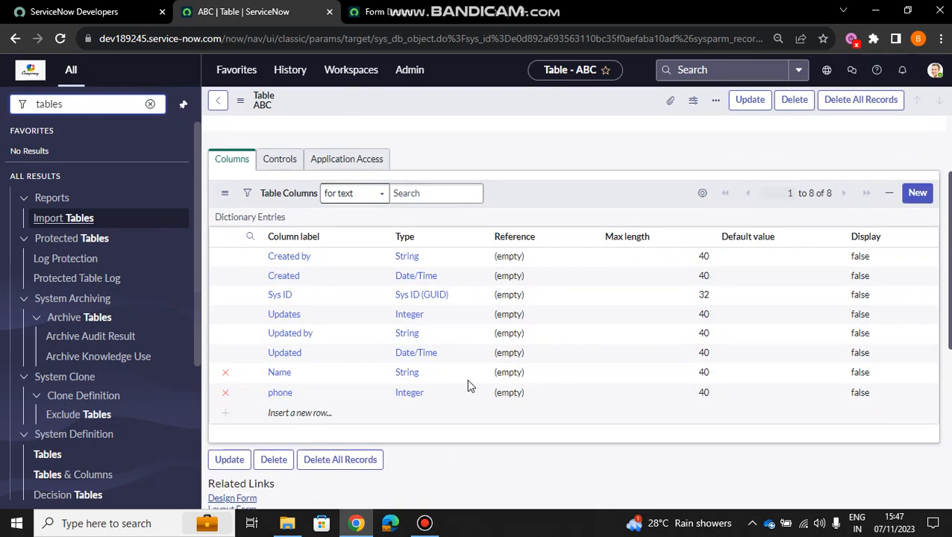
{"action": "scroll", "coordinate": [468, 385], "scroll_direction": "down", "scroll_amount": 2}
{"action": "scroll", "coordinate": [467, 384], "scroll_direction": "up", "scroll_amount": 3}
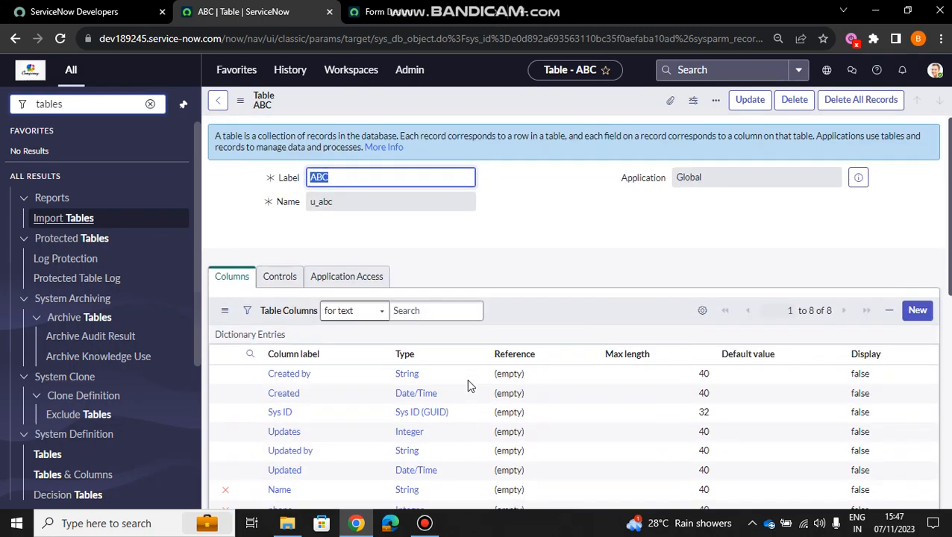
- Check the ABC table's column list and show the table's form for a new record
{"action": "scroll", "coordinate": [466, 378], "scroll_direction": "down", "scroll_amount": 2}
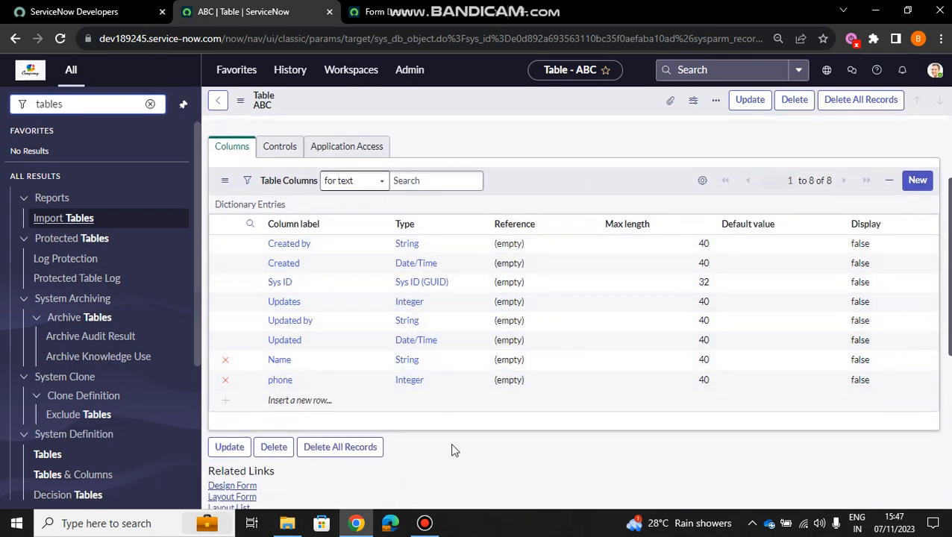
{"action": "scroll", "coordinate": [452, 448], "scroll_direction": "up", "scroll_amount": 2}
{"action": "scroll", "coordinate": [451, 448], "scroll_direction": "down", "scroll_amount": 4}
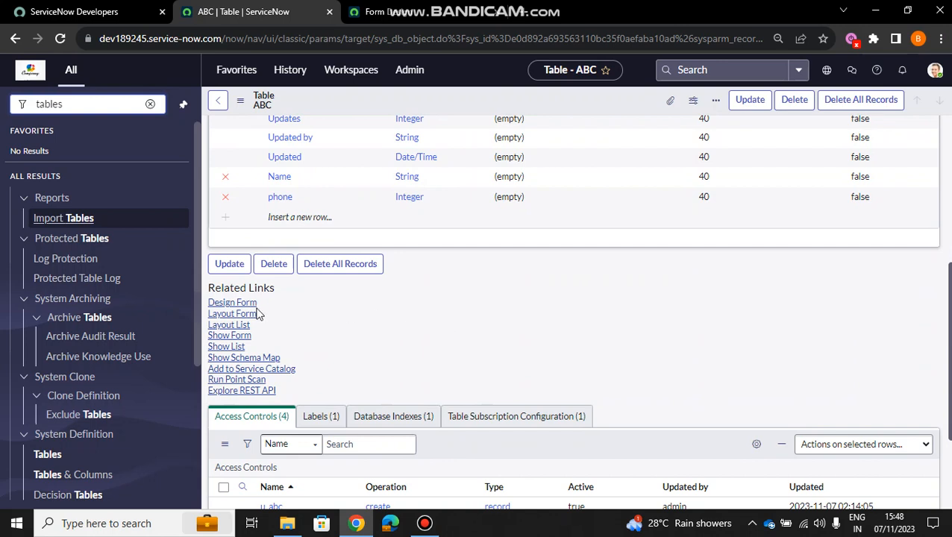
{"action": "left_click", "coordinate": [232, 337]}
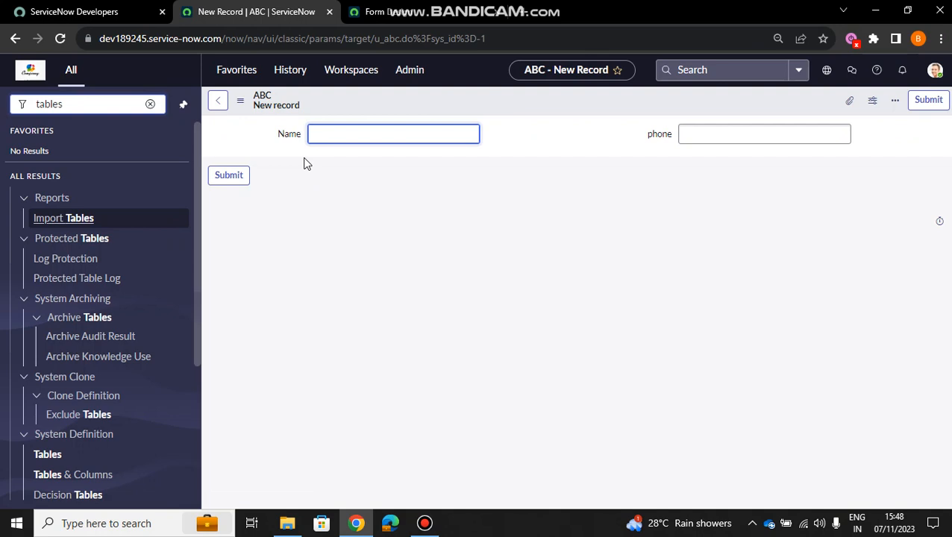
- Fill in the new ABC record with the person's name and phone number, and submit it
{"action": "left_click", "coordinate": [353, 134]}
{"action": "type", "text": "Akash"}
{"action": "left_click", "coordinate": [723, 133]}
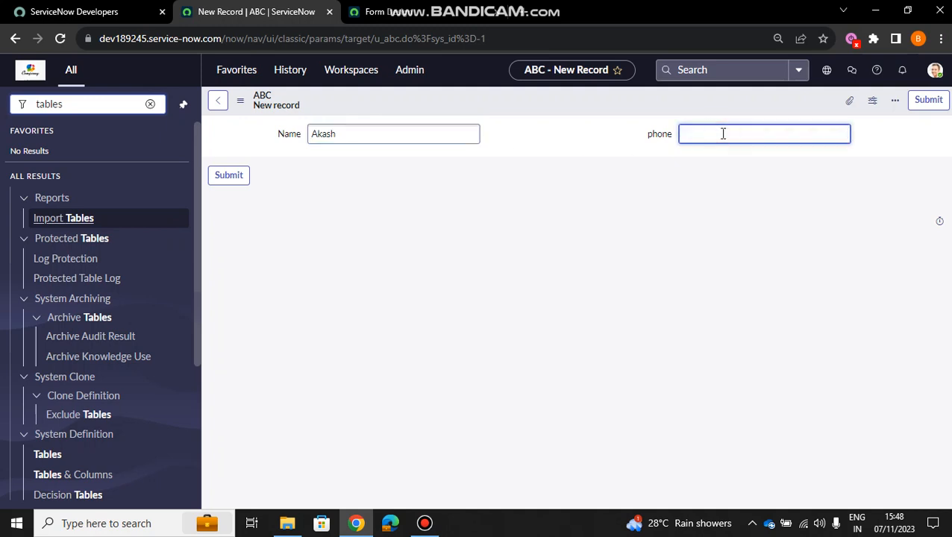
{"action": "type", "text": "12345678"}
{"action": "left_click", "coordinate": [601, 203]}
{"action": "left_click", "coordinate": [221, 184]}
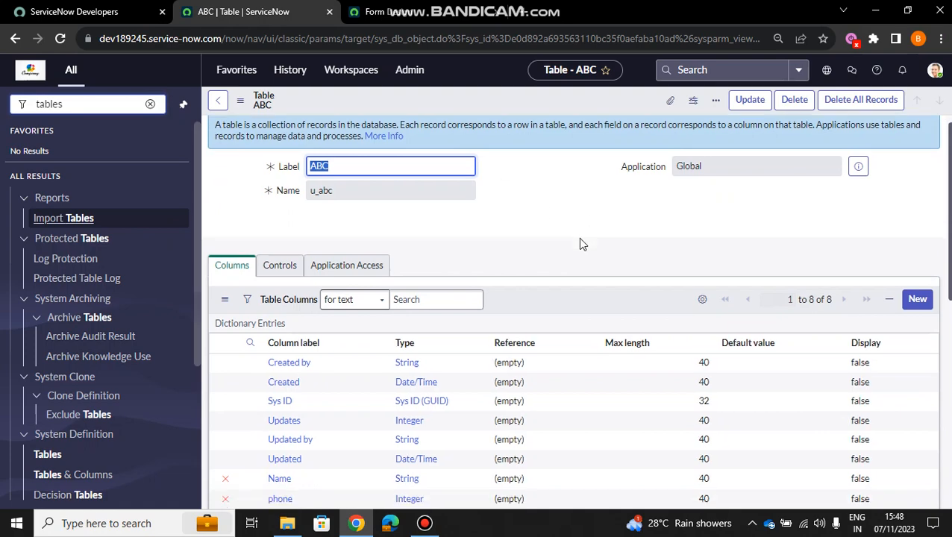
- Open the ABC table's form design and move the phone field into the first column beneath Name
{"action": "scroll", "coordinate": [579, 238], "scroll_direction": "down", "scroll_amount": 3}
{"action": "scroll", "coordinate": [580, 243], "scroll_direction": "down", "scroll_amount": 1}
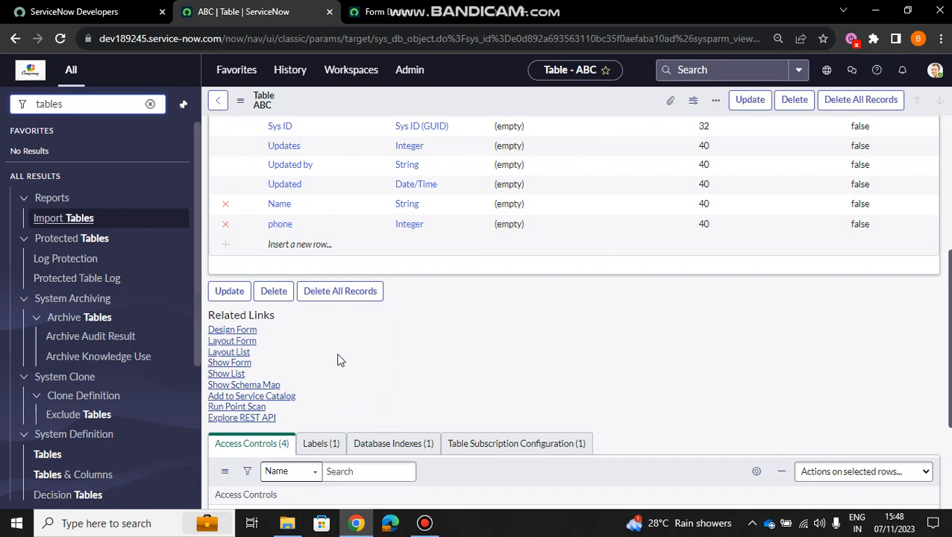
{"action": "left_click", "coordinate": [229, 331]}
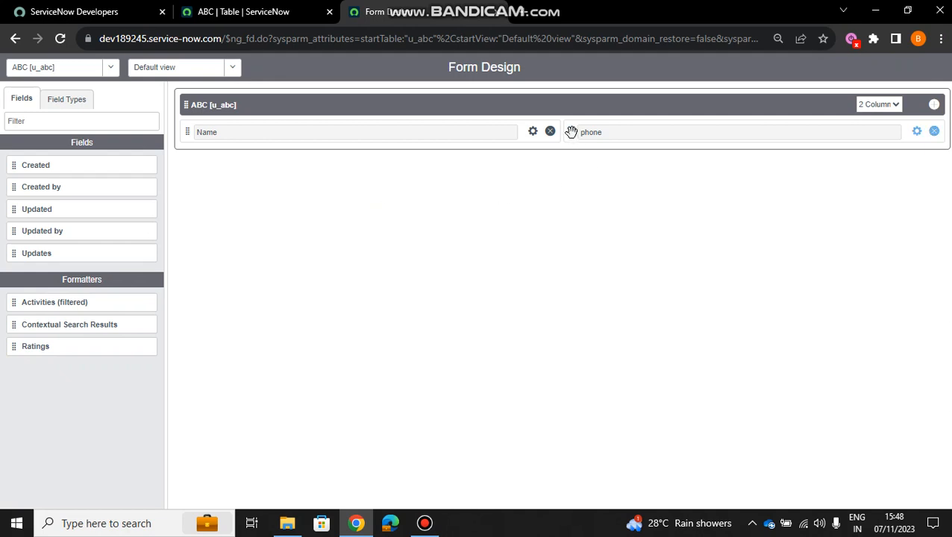
{"action": "mouse_move", "coordinate": [570, 132]}
{"action": "left_mouse_down"}
{"action": "mouse_move", "coordinate": [522, 195]}
{"action": "mouse_move", "coordinate": [201, 186]}
{"action": "mouse_move", "coordinate": [185, 158]}
{"action": "left_mouse_up"}
{"action": "left_click", "coordinate": [336, 217]}
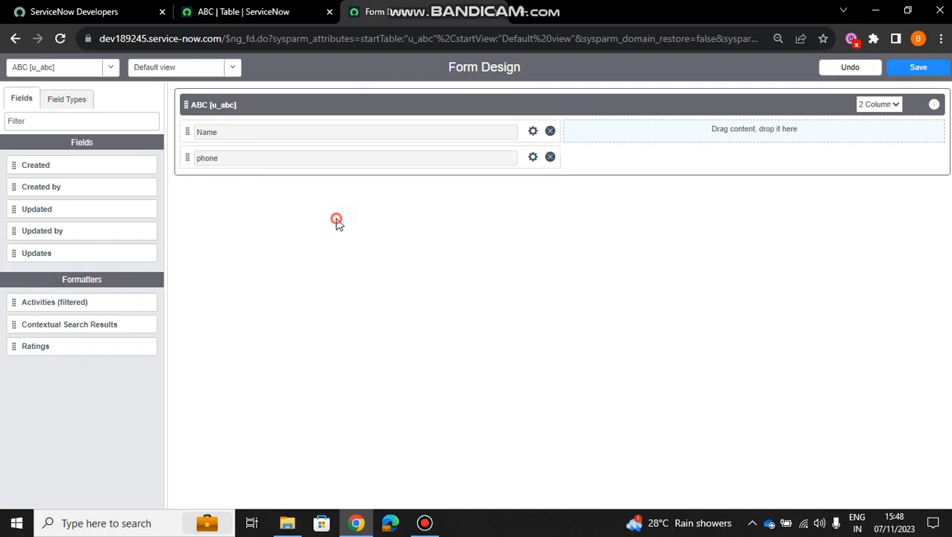